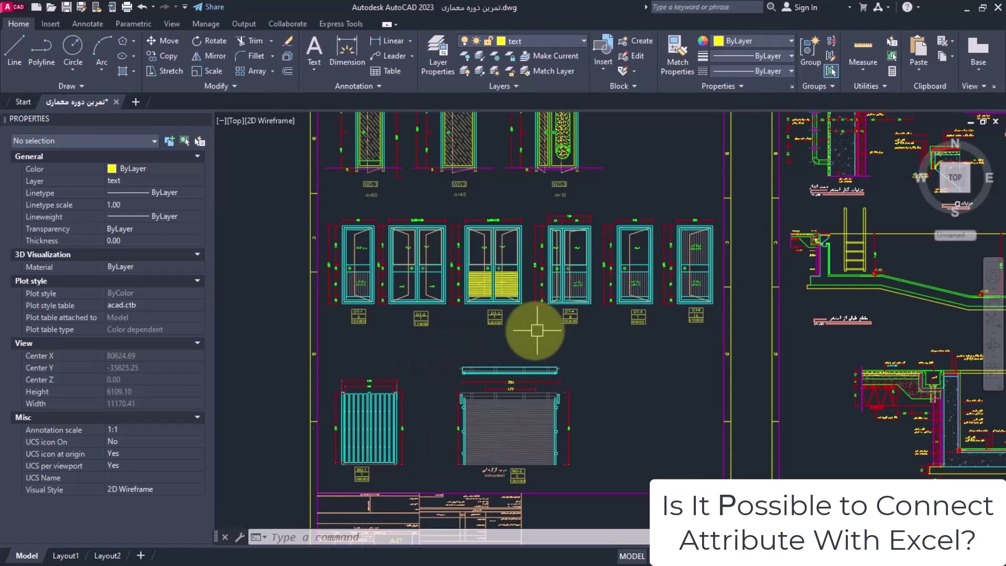
# Step: Pan and zoom the view onto the DT door tags above the door elevations
pyautogui.scroll(4, 505, 316)
pyautogui.moveTo(498, 320); pyautogui.dragTo(595, 314, button='middle')
pyautogui.scroll(-5, 494, 314)
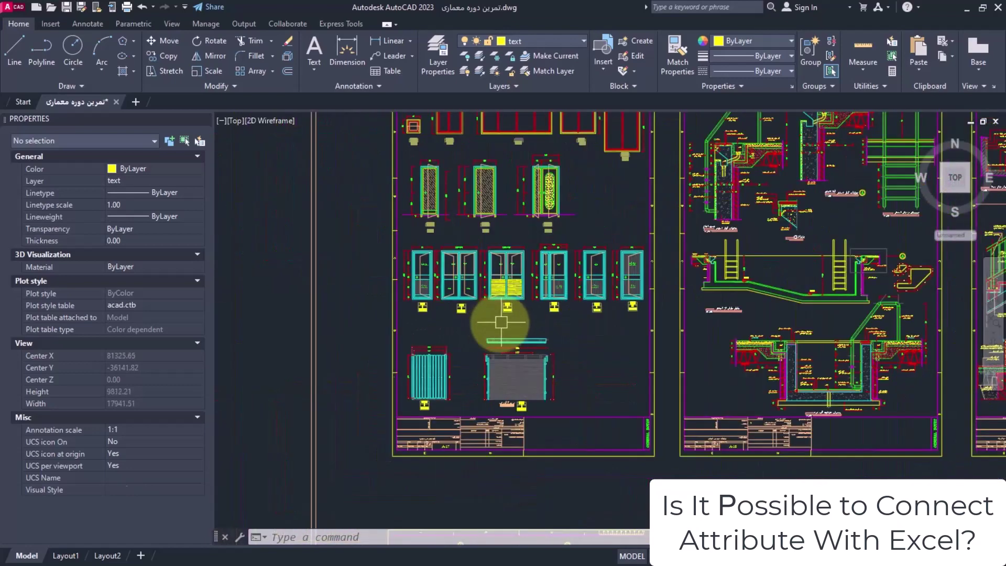
pyautogui.scroll(2, 424, 356)
pyautogui.moveTo(424, 357); pyautogui.dragTo(407, 321, button='middle')
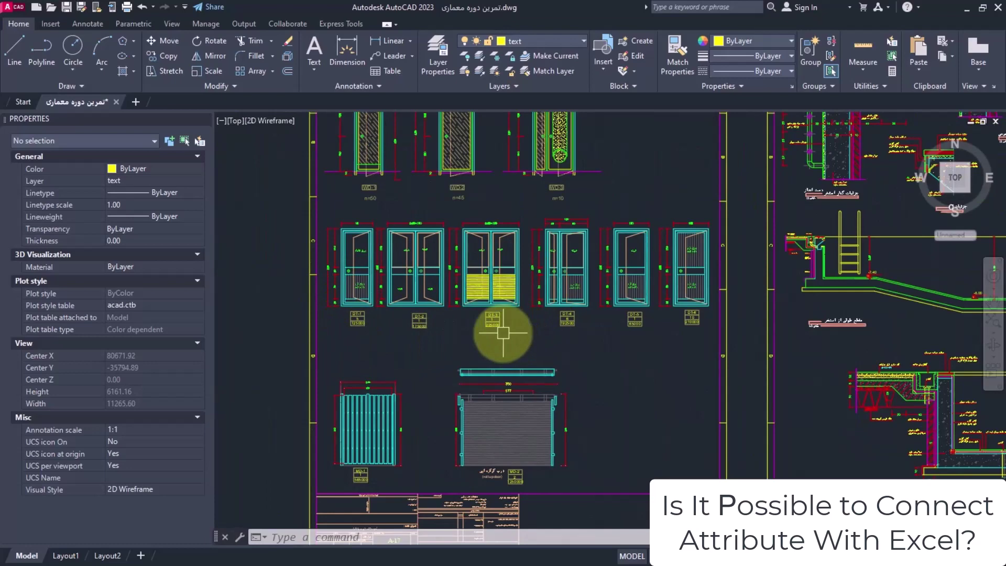
pyautogui.moveTo(494, 343); pyautogui.dragTo(474, 316, button='middle')
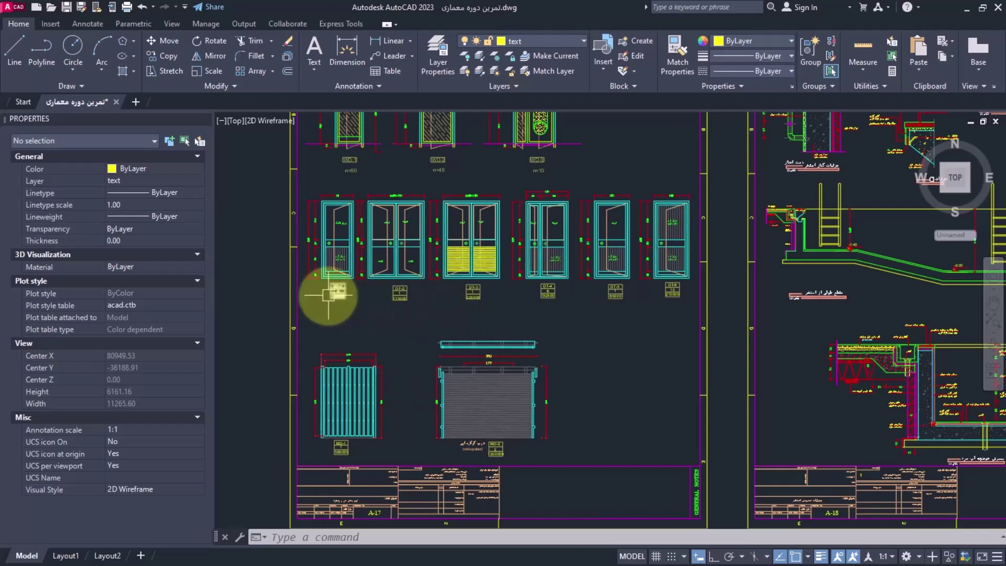
pyautogui.moveTo(328, 295)
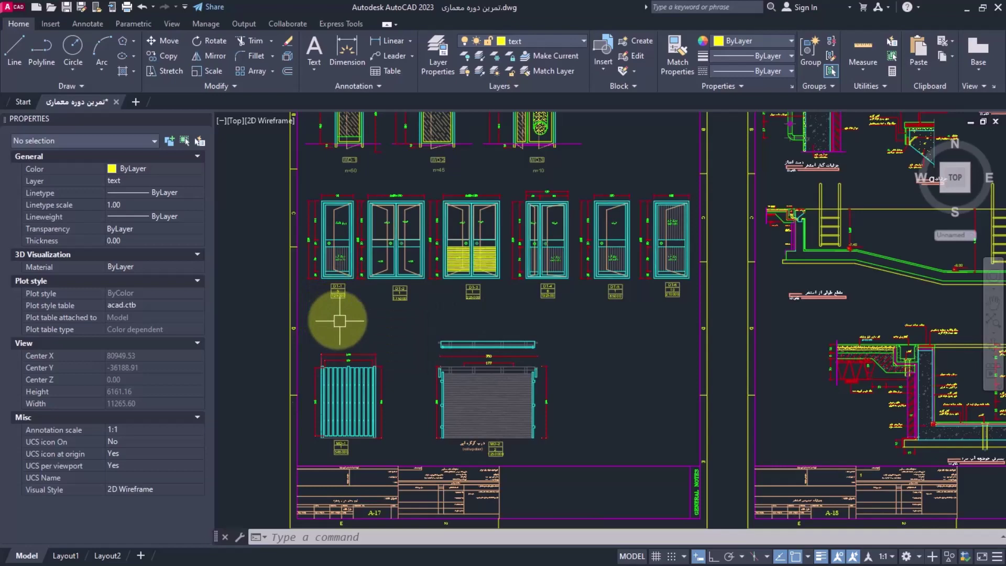
pyautogui.moveTo(359, 314); pyautogui.dragTo(359, 317, button='middle')
pyautogui.scroll(4, 334, 296)
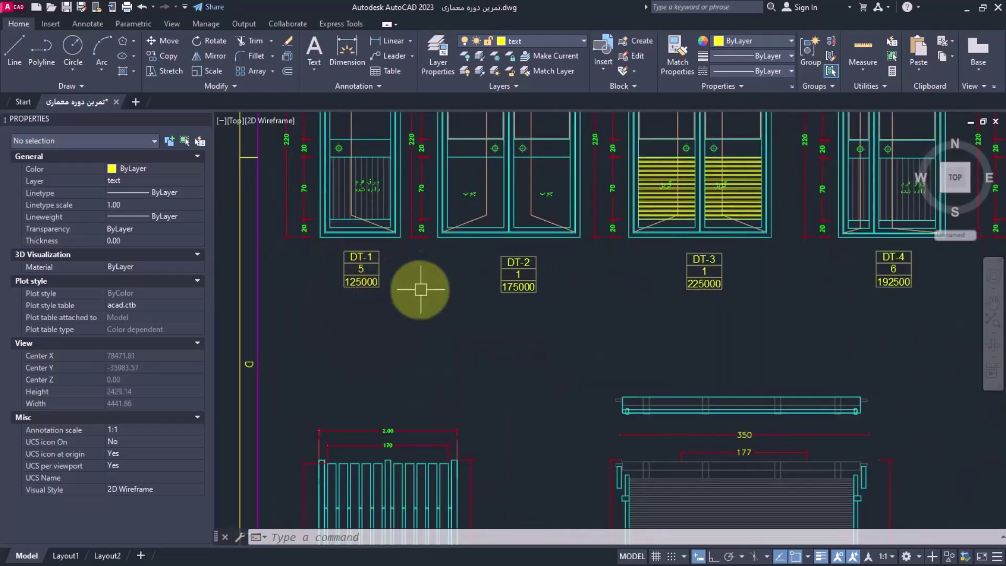
pyautogui.scroll(1, 393, 332)
pyautogui.scroll(-1, 399, 364)
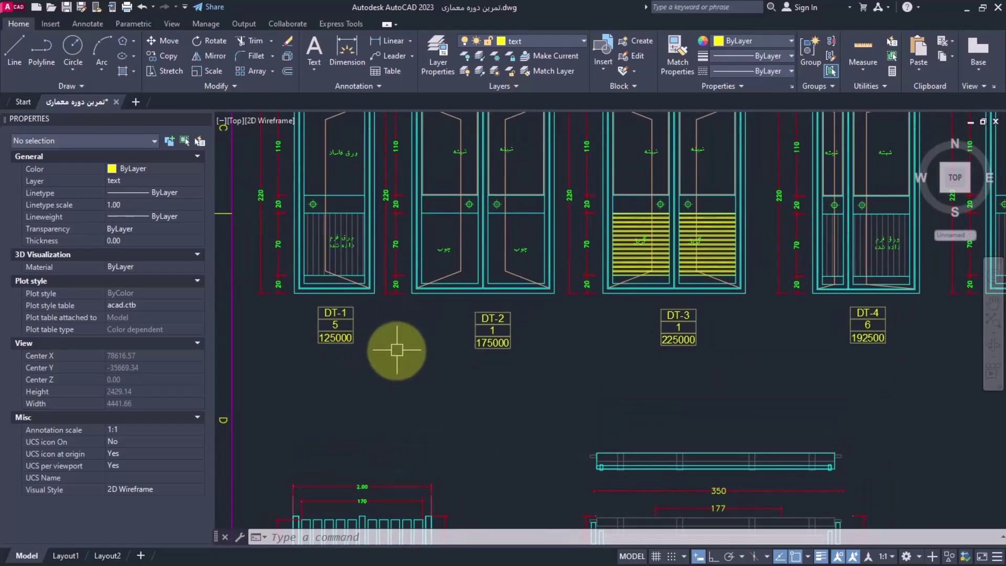
pyautogui.moveTo(352, 281); pyautogui.dragTo(333, 299, button='middle')
pyautogui.scroll(1, 577, 325)
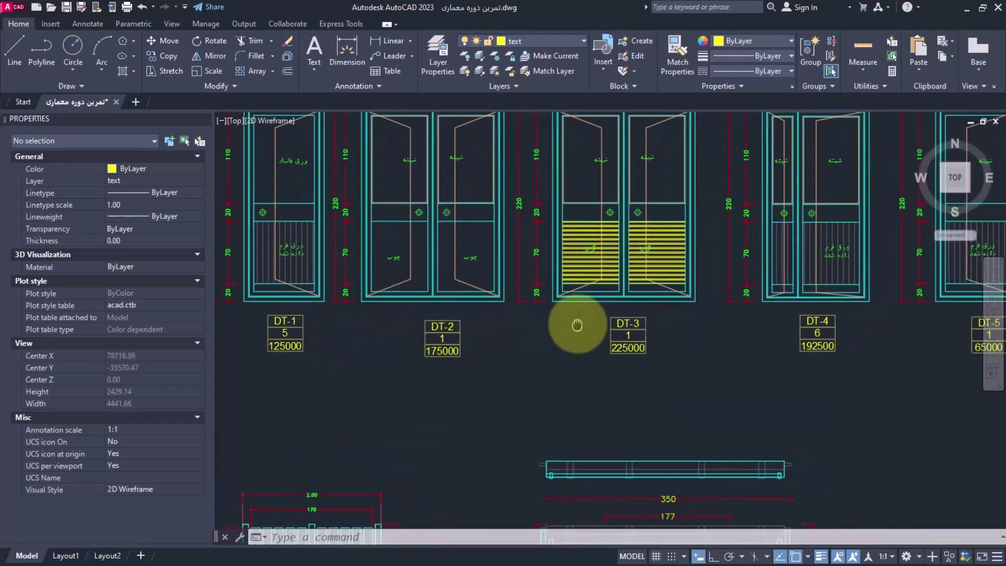
pyautogui.scroll(-1, 614, 329)
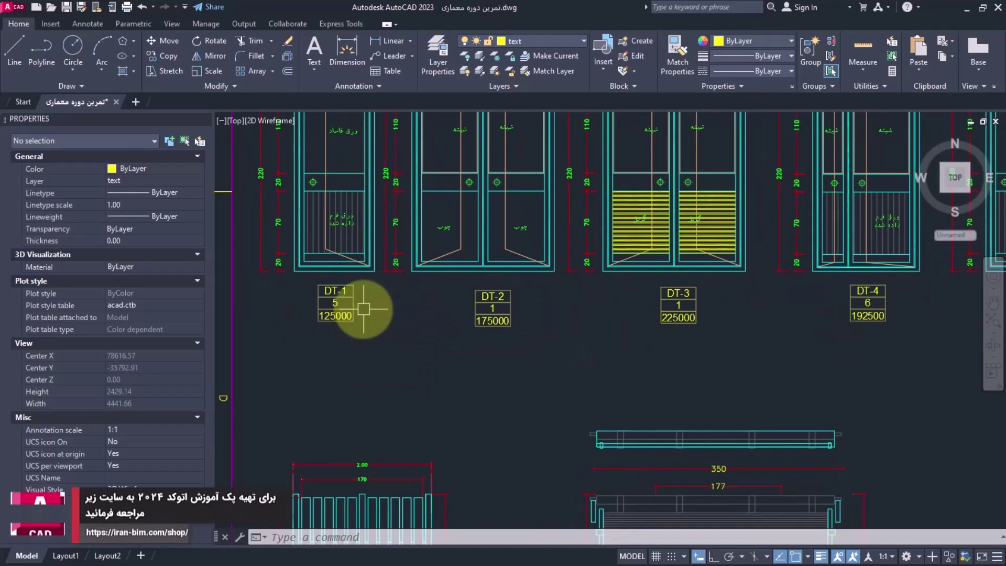
# Step: Open the DT-1 tag's DOOR TAG block in the Block Editor
pyautogui.click(338, 308)
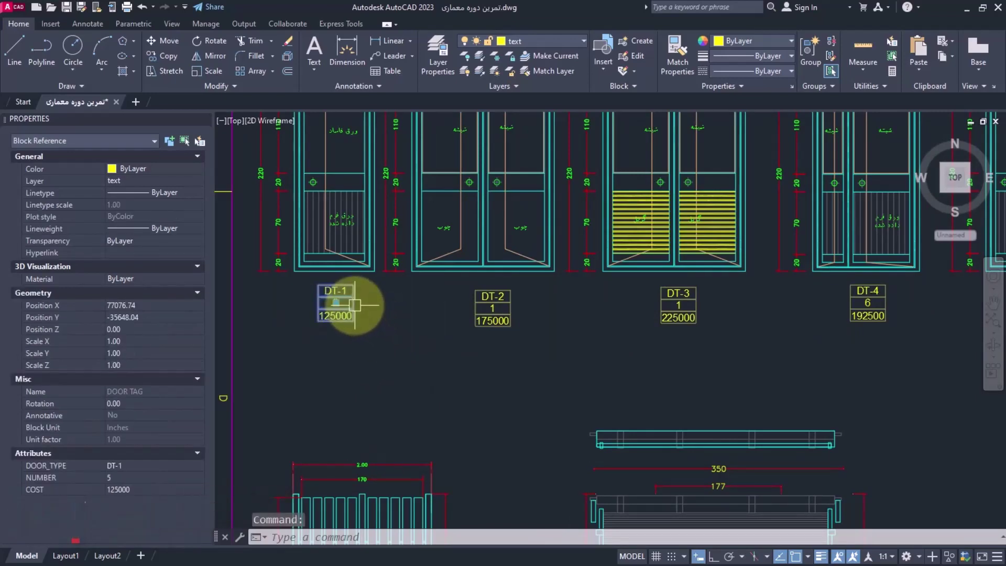
pyautogui.rightClick(353, 310)
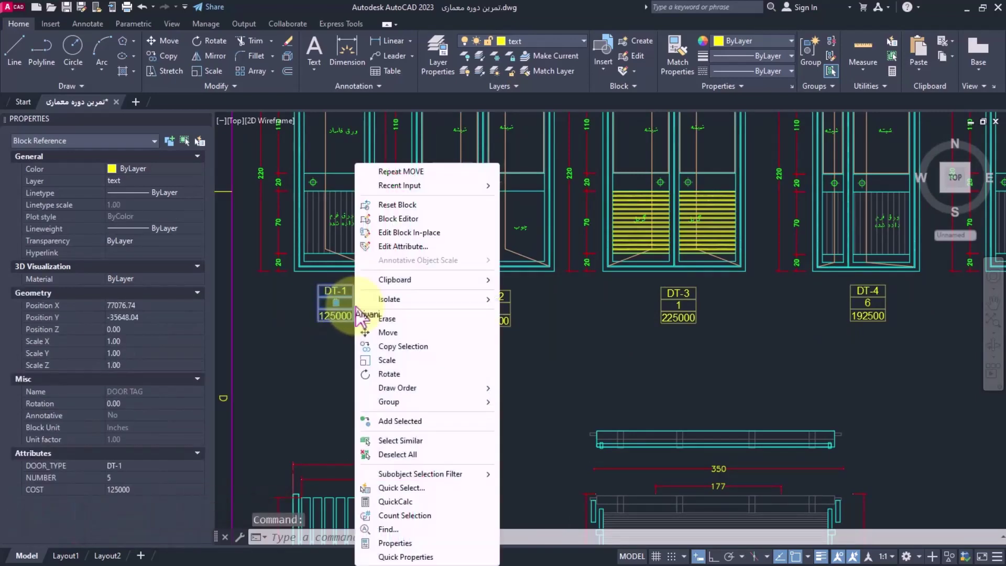
pyautogui.click(399, 219)
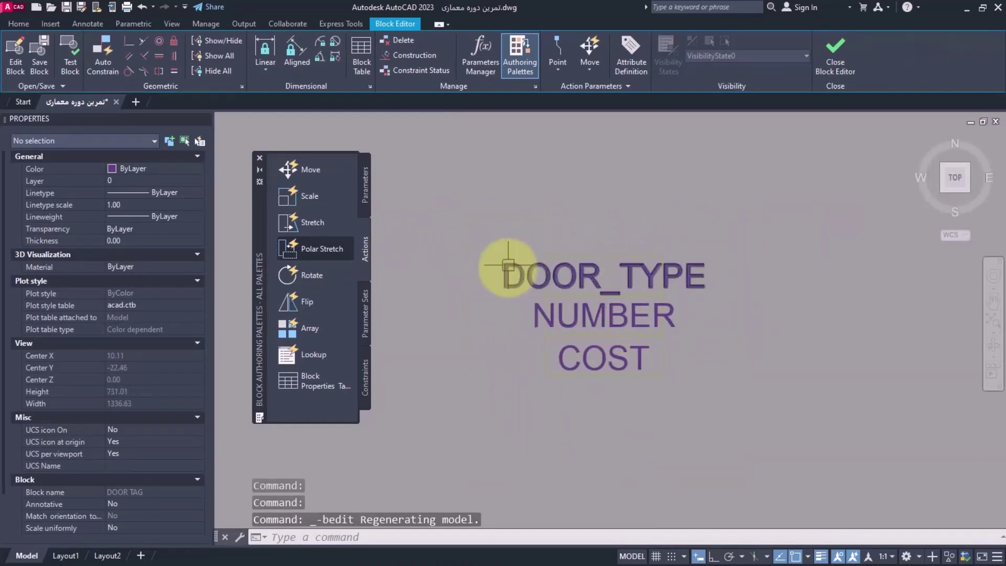
# Step: Inspect the DOOR_TYPE and NUMBER attribute definitions unchanged, then close the Block Editor saving DOOR TAG
pyautogui.doubleClick(613, 289)
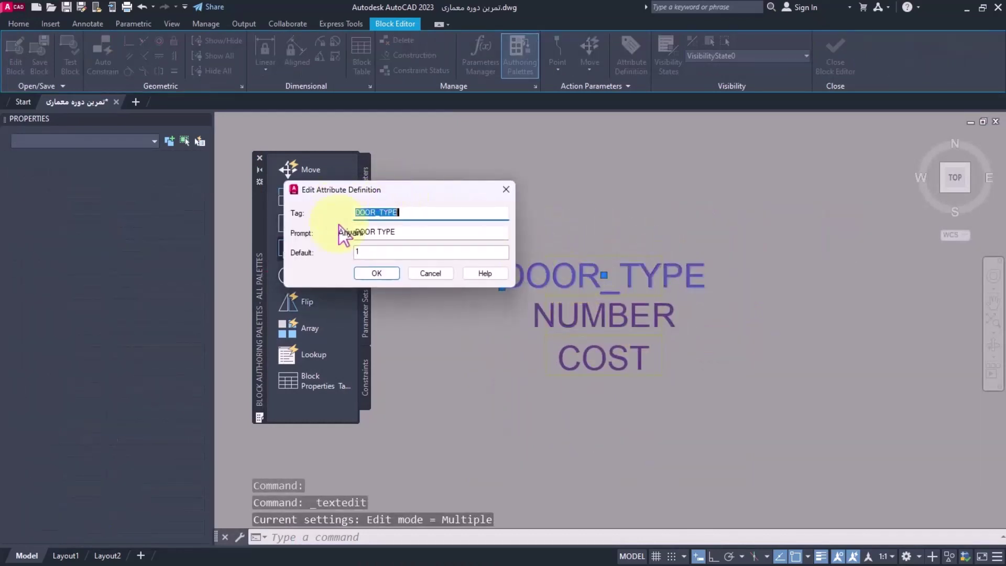
pyautogui.click(427, 273)
pyautogui.press('Escape')
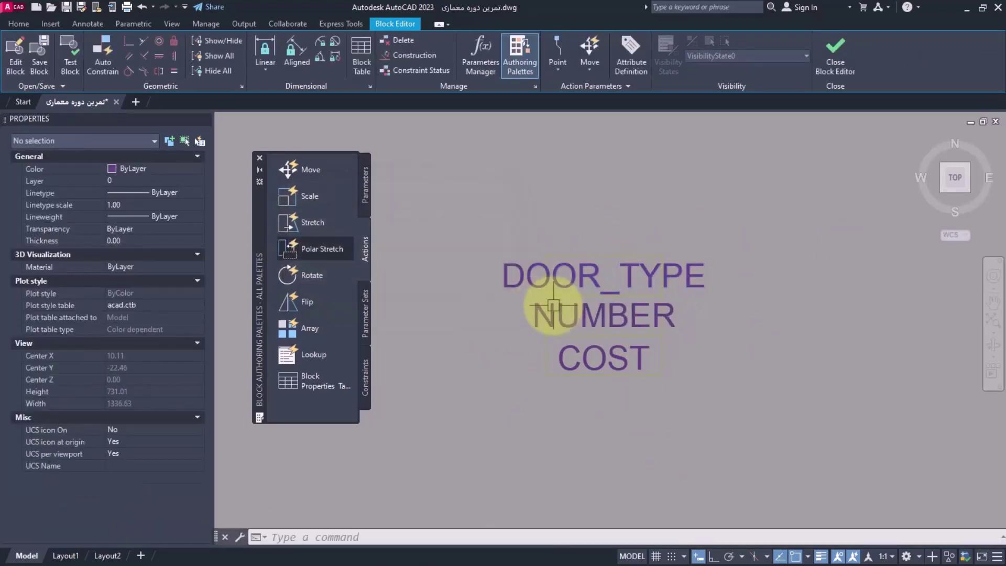
pyautogui.click(550, 314)
pyautogui.doubleClick(550, 315)
pyautogui.click(440, 273)
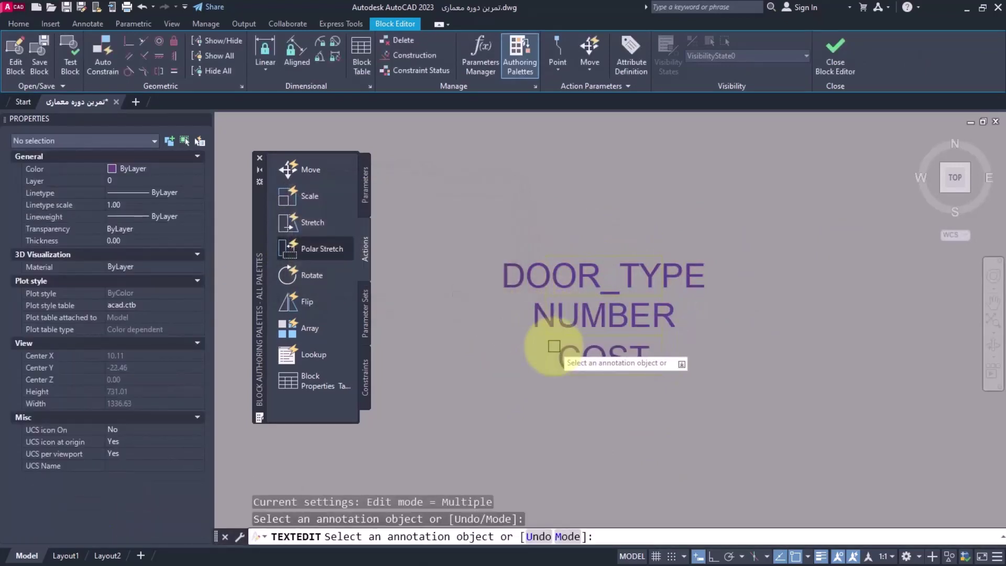
pyautogui.press('Escape')
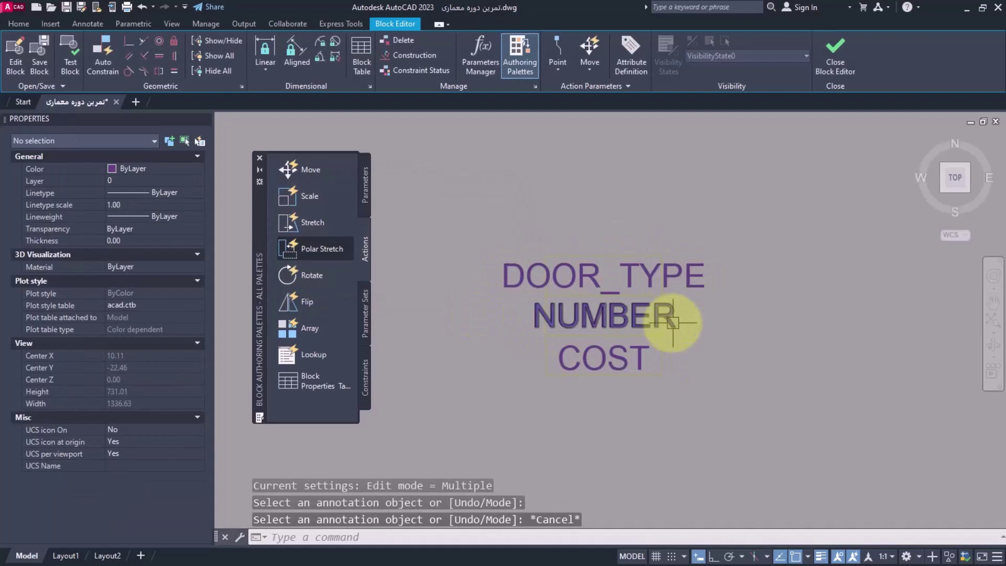
pyautogui.click(833, 59)
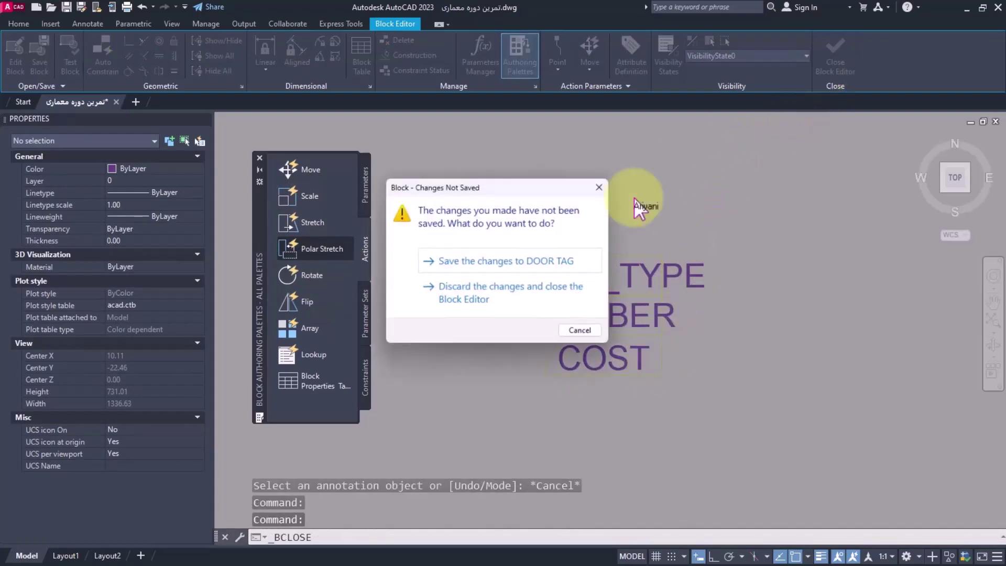
pyautogui.click(466, 262)
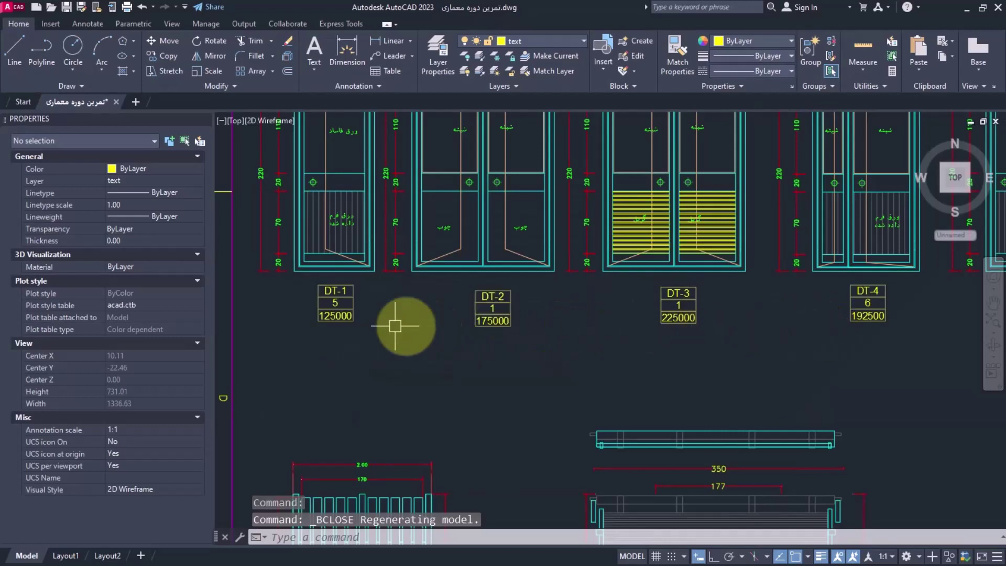
# Step: Zoom in on DT-1, then zoom out and pan to show the whole door sheet
pyautogui.moveTo(346, 316)
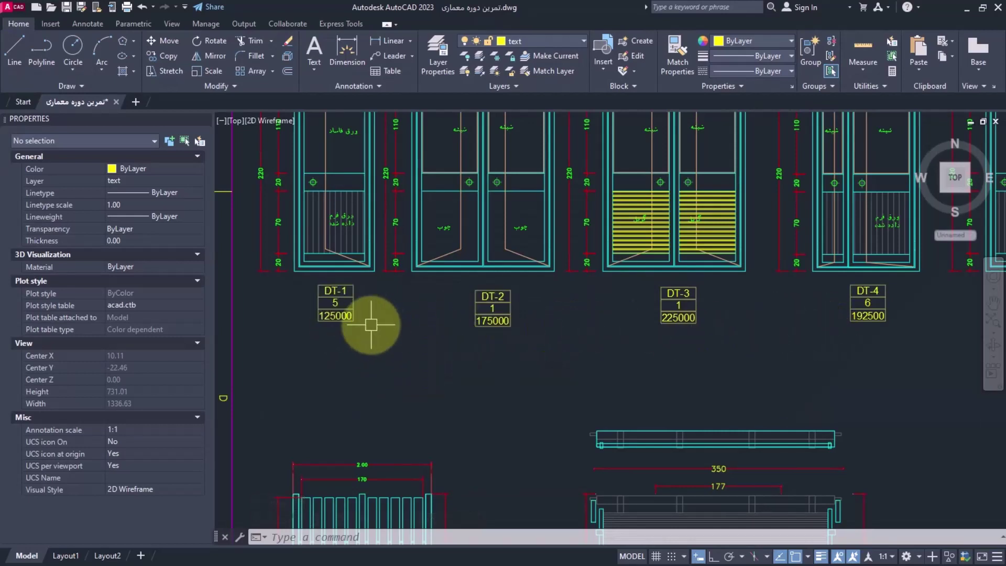
pyautogui.scroll(2, 336, 317)
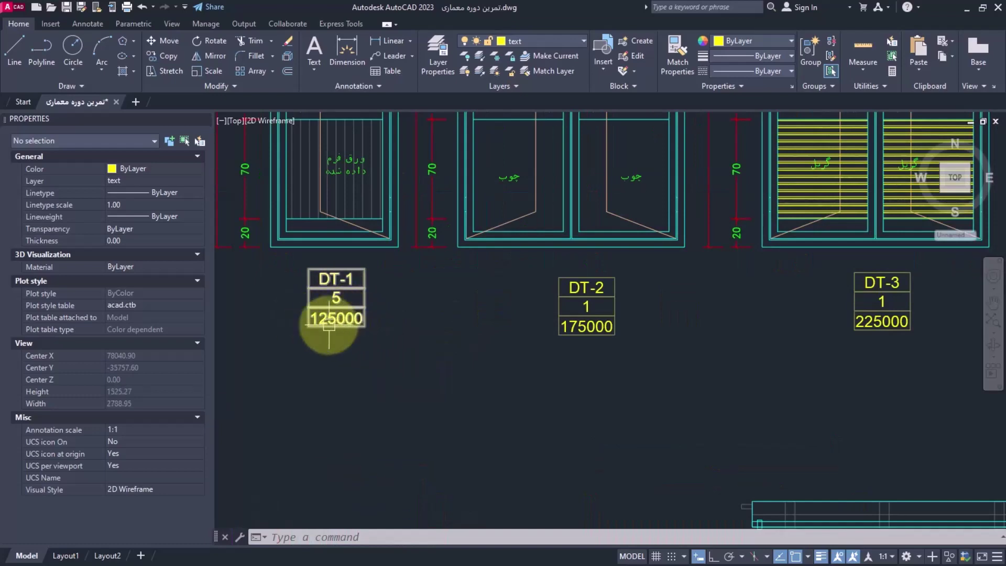
pyautogui.scroll(-6, 329, 327)
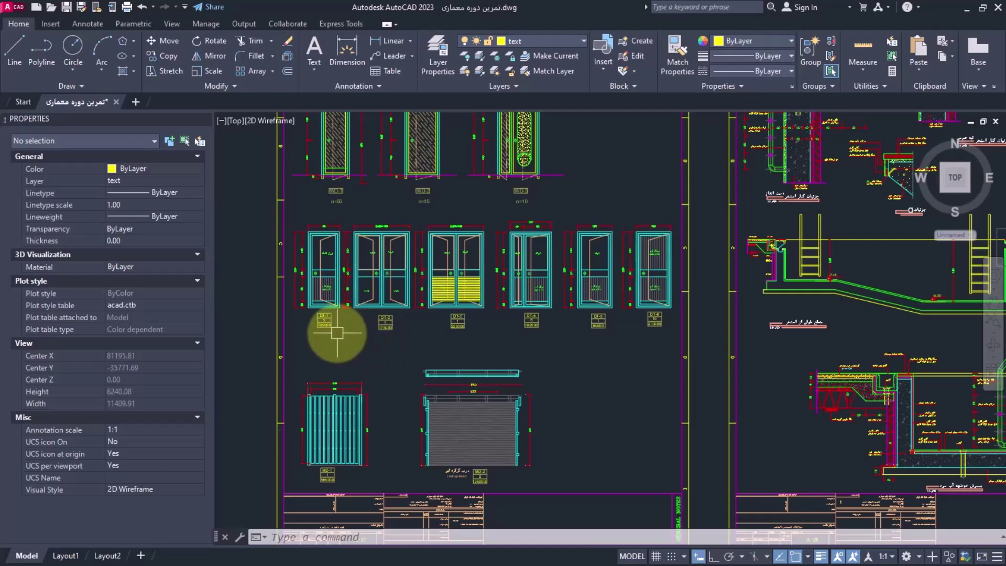
pyautogui.moveTo(359, 341); pyautogui.dragTo(374, 314, button='middle')
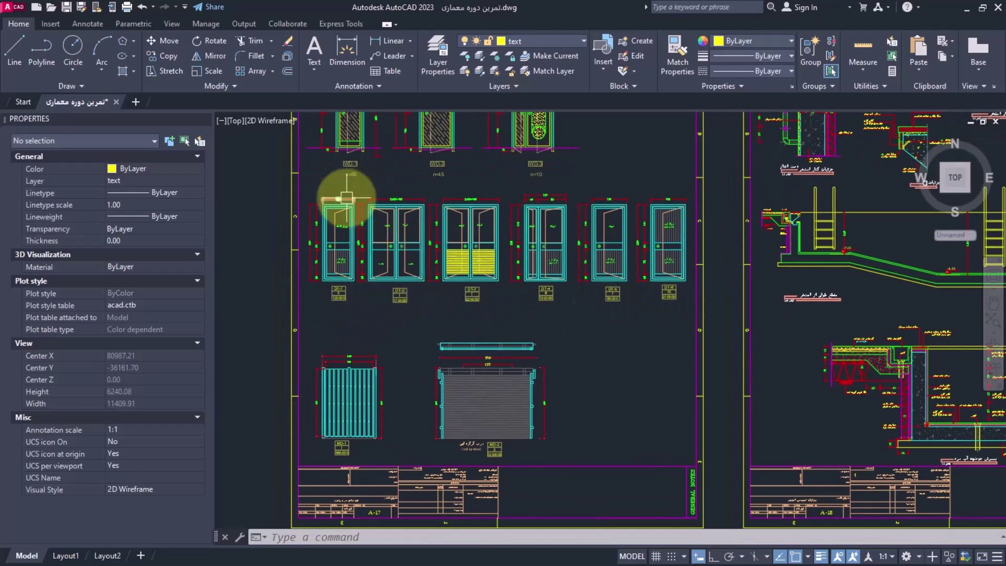
# Step: On the Express Tools tab, window-select the six upper and two lower door tags
pyautogui.click(336, 24)
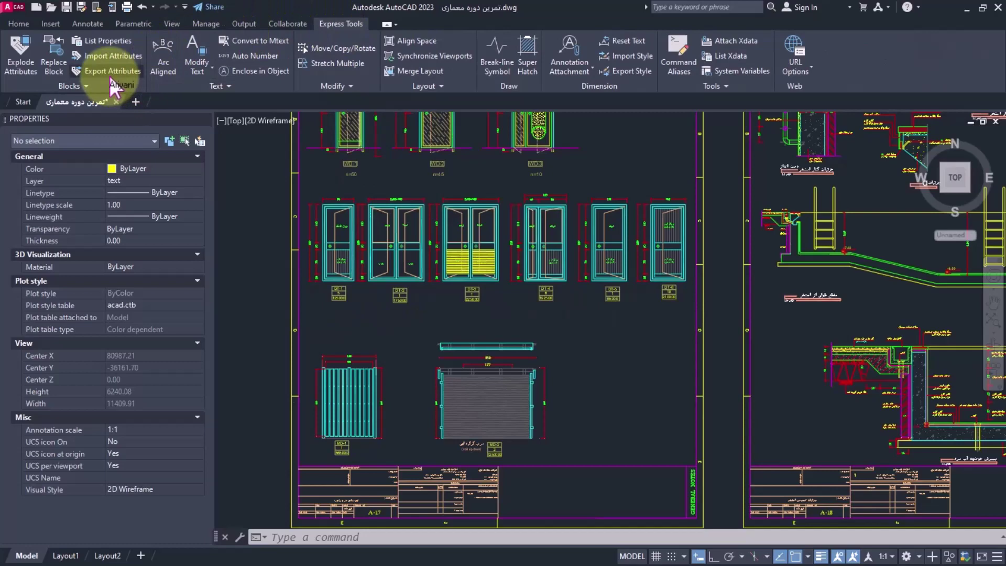
pyautogui.click(669, 290)
pyautogui.click(643, 292)
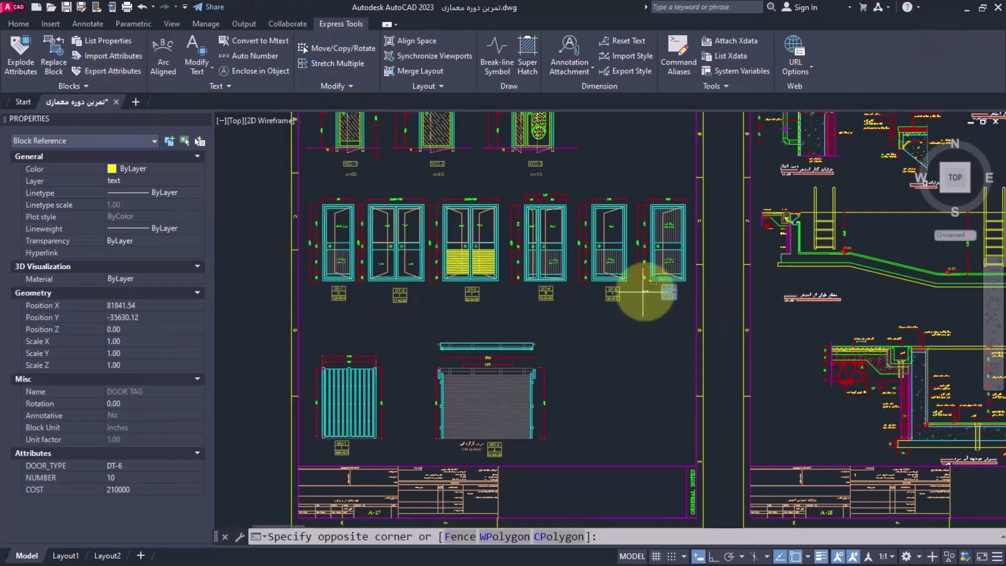
pyautogui.click(294, 305)
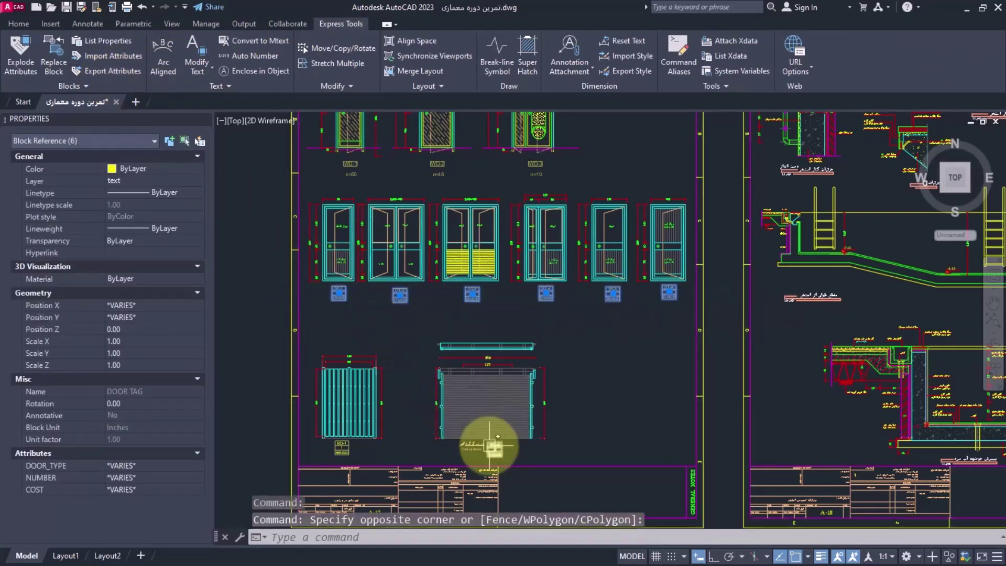
pyautogui.click(330, 421)
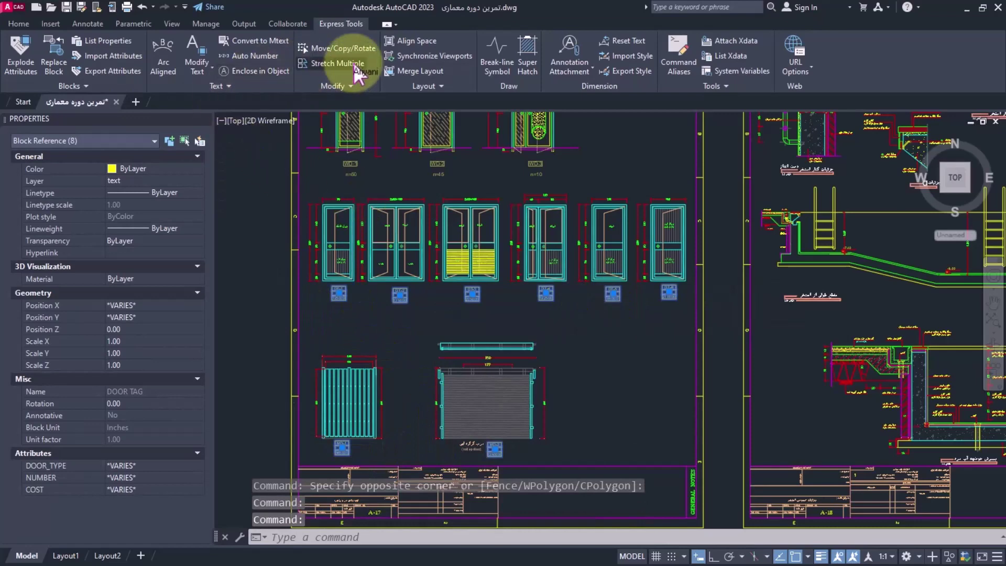
# Step: Export the selected tags' attributes as TEST.txt into the Desktop's New folder
pyautogui.click(99, 74)
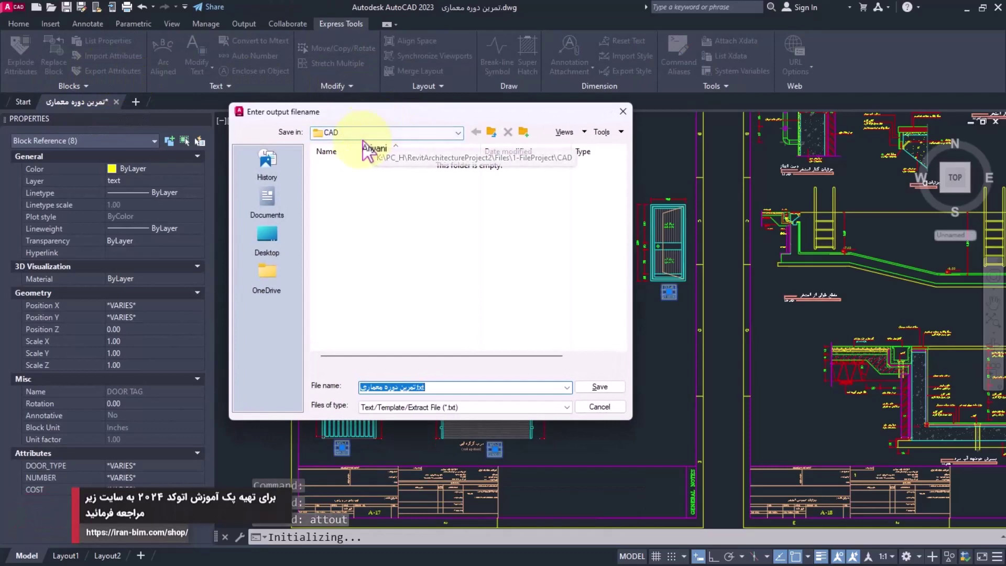
pyautogui.click(267, 207)
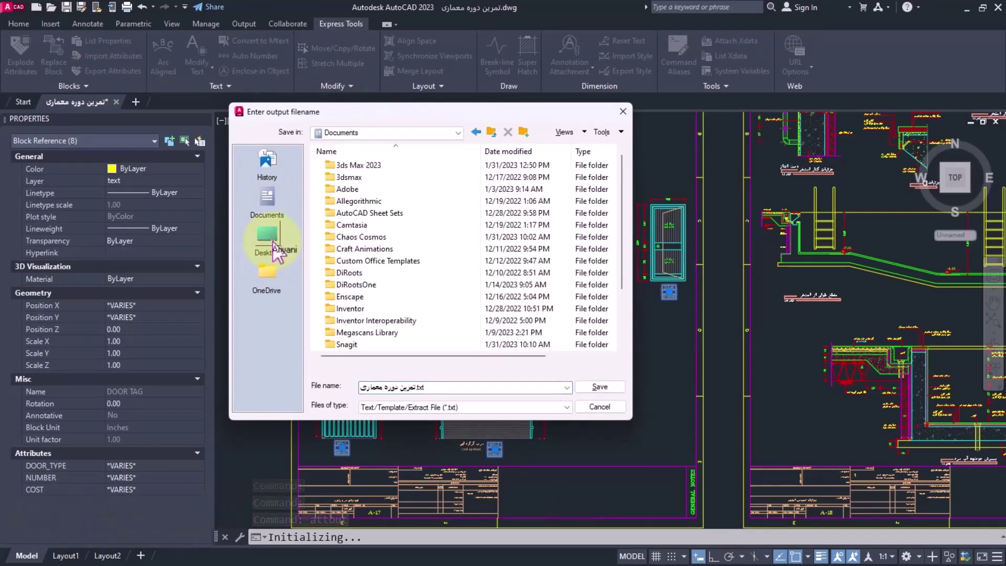
pyautogui.click(268, 240)
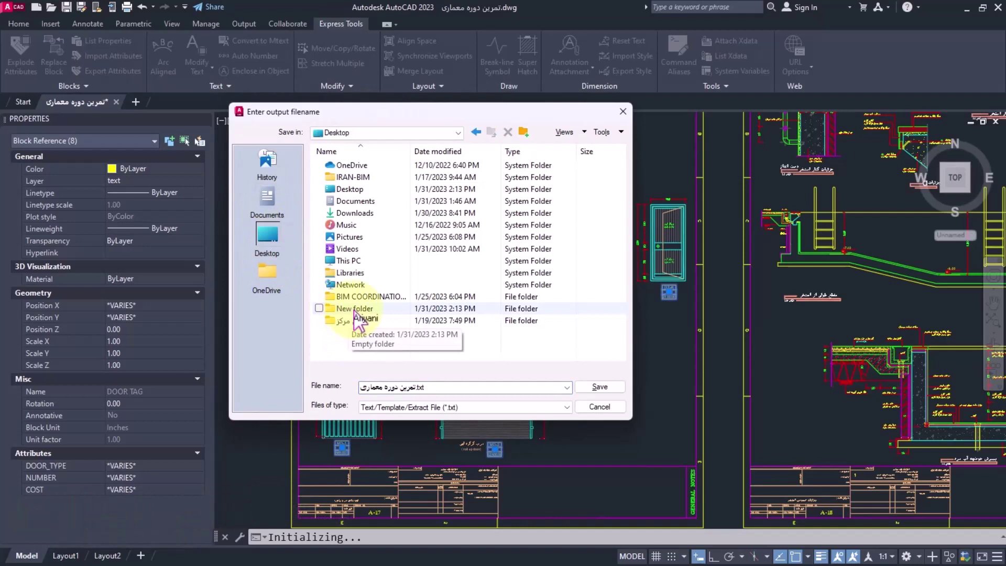
pyautogui.doubleClick(352, 310)
pyautogui.click(453, 387)
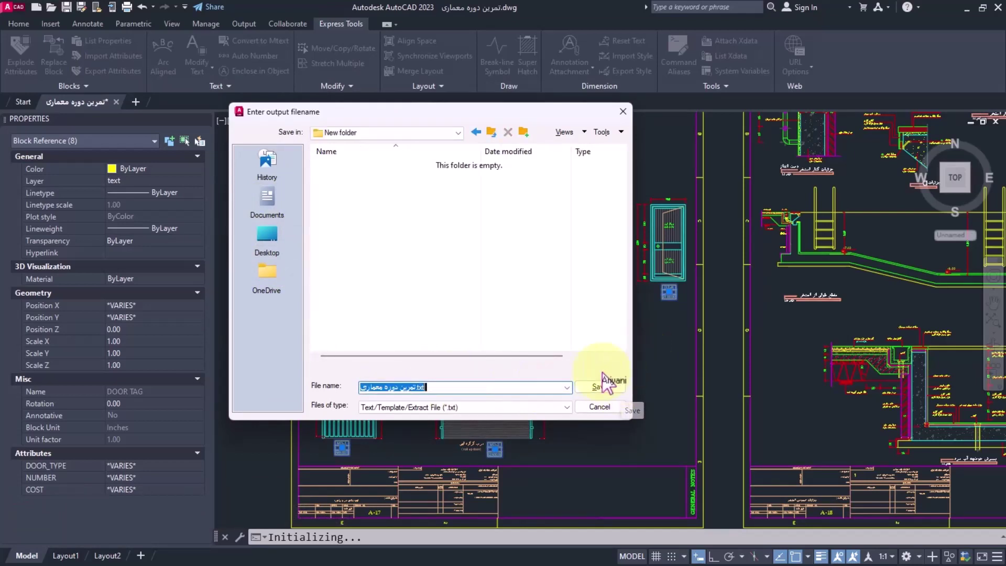
pyautogui.write('TEST')
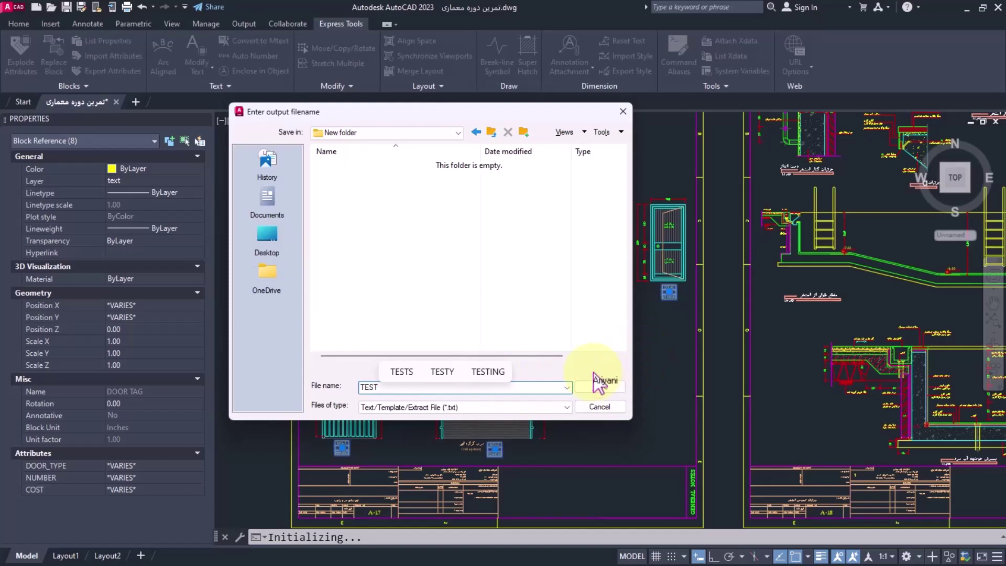
pyautogui.click(599, 381)
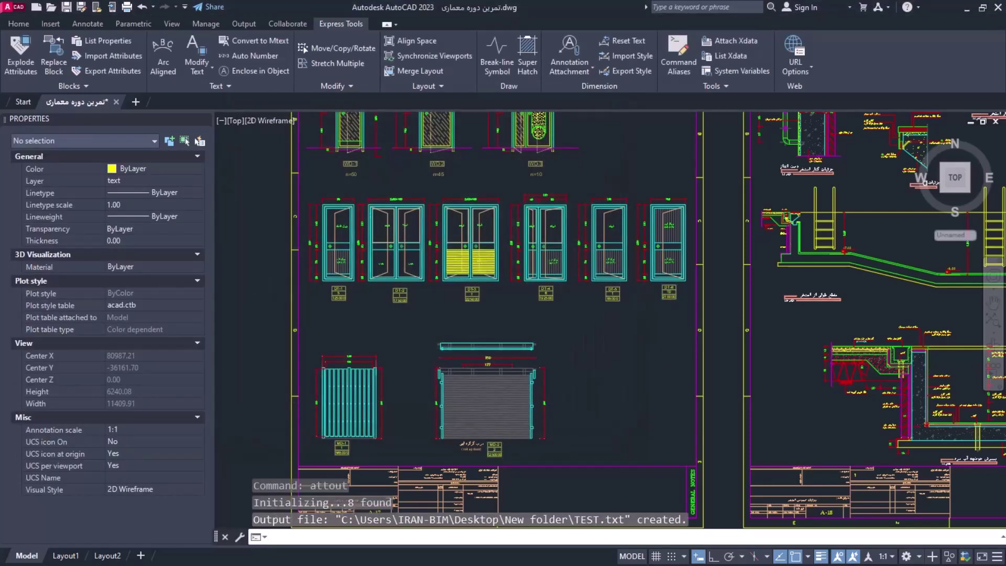
# Step: Open TEST.txt in Notepad, review the exported door tag values, and close it
pyautogui.hotkey('alt', 'Tab')
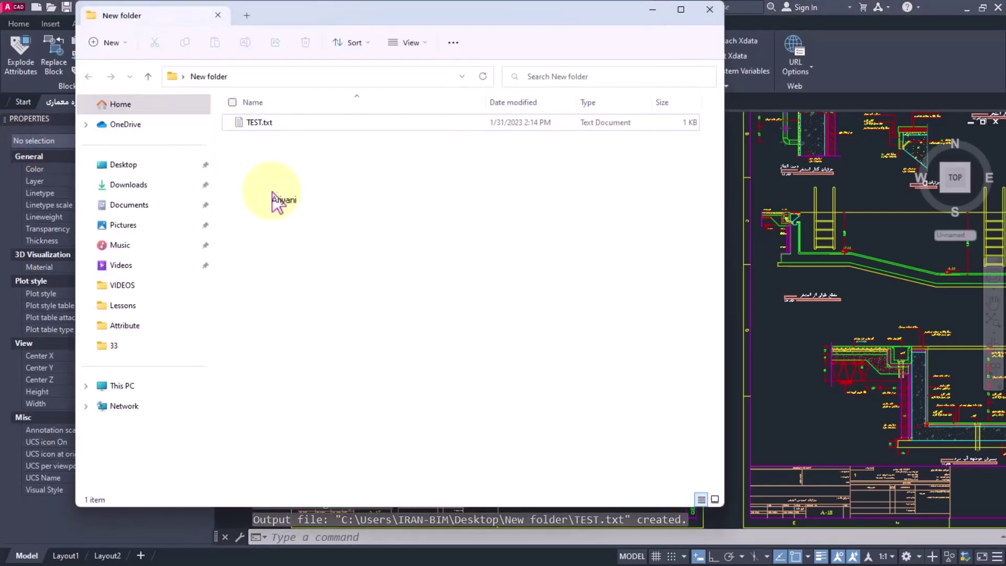
pyautogui.click(264, 130)
pyautogui.doubleClick(266, 125)
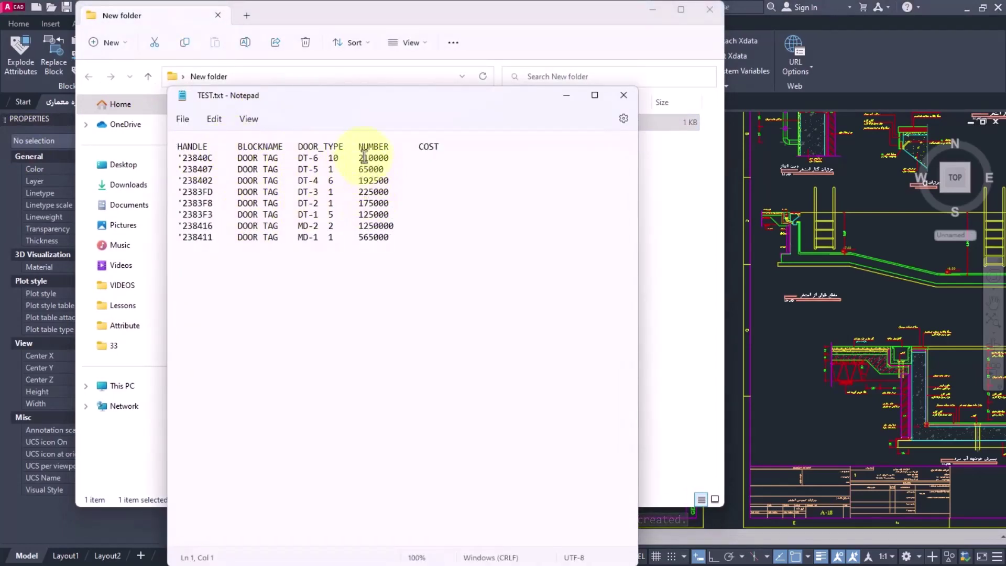
pyautogui.moveTo(386, 157); pyautogui.dragTo(438, 237)
pyautogui.click(437, 238)
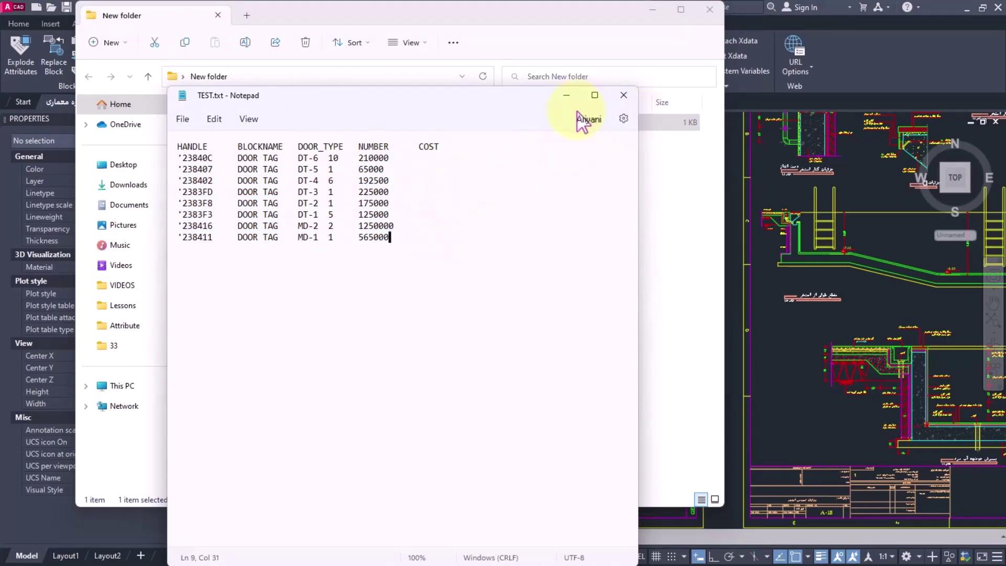
pyautogui.click(623, 95)
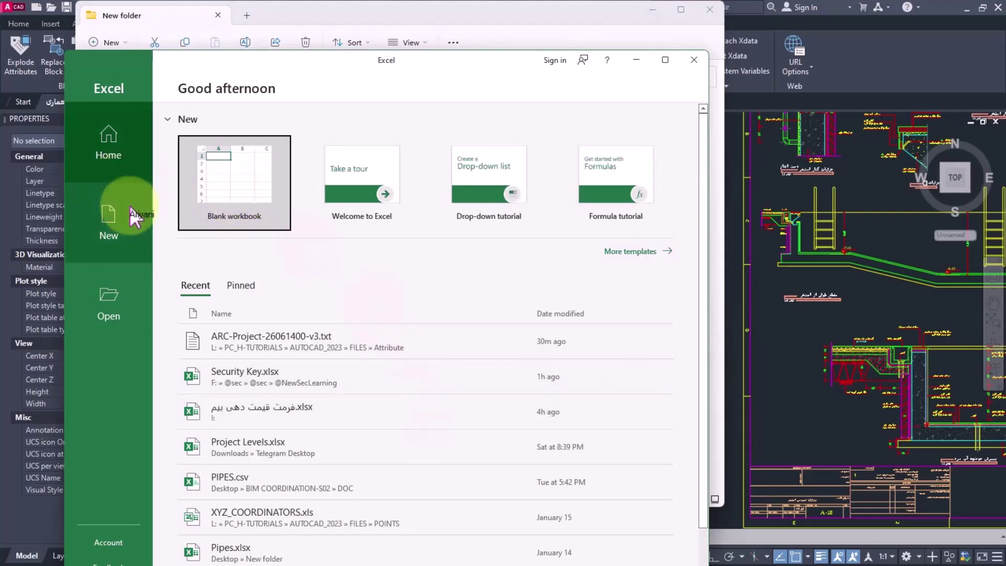
# Step: Open TEST.txt from the New folder in Excel using the copied folder path, accepting the import wizard defaults
pyautogui.click(119, 295)
pyautogui.moveTo(302, 79); pyautogui.dragTo(715, 92)
pyautogui.click(343, 79)
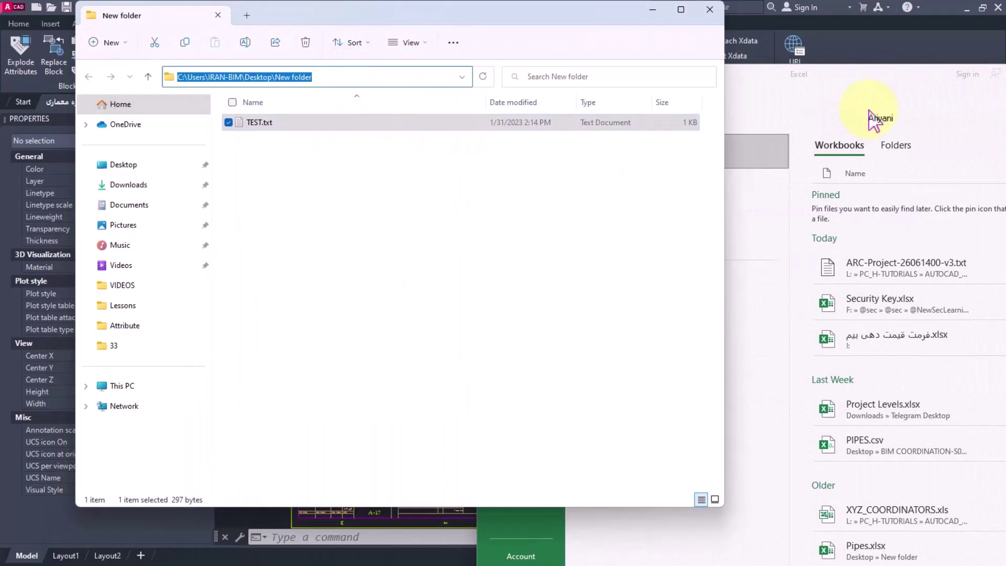
pyautogui.moveTo(872, 118); pyautogui.dragTo(590, 65)
pyautogui.click(341, 234)
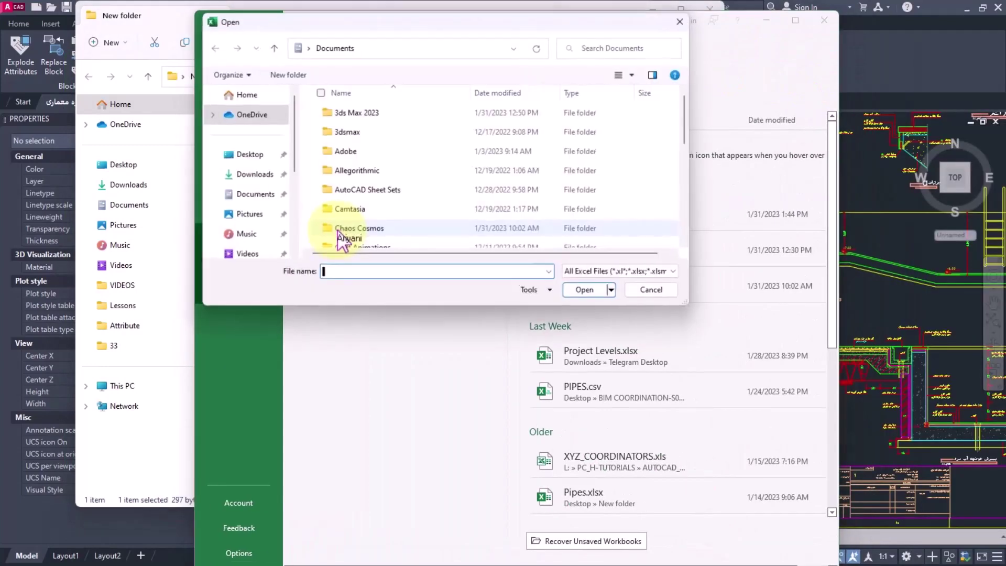
pyautogui.hotkey('ctrl', 'v')
pyautogui.click(585, 290)
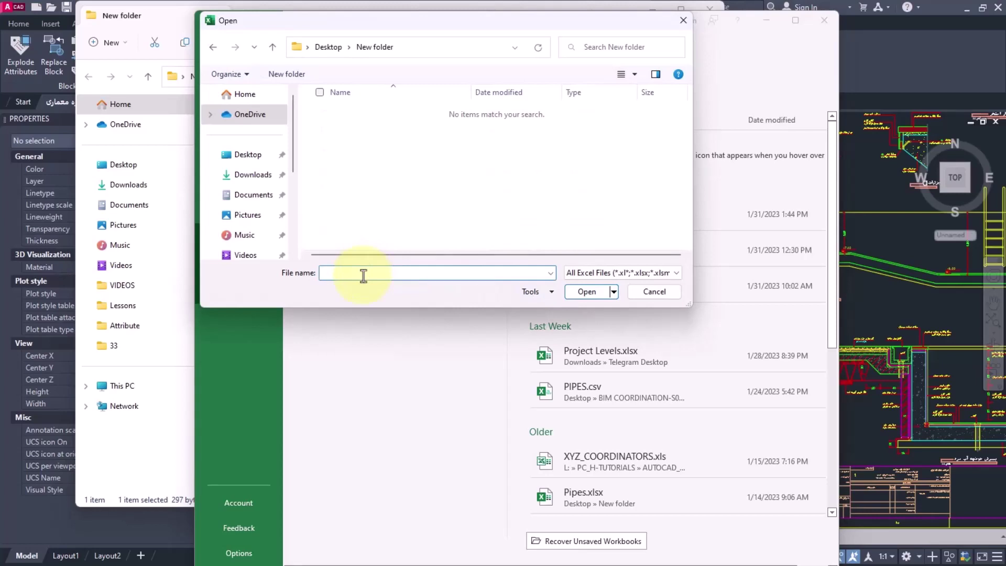
pyautogui.press('Return')
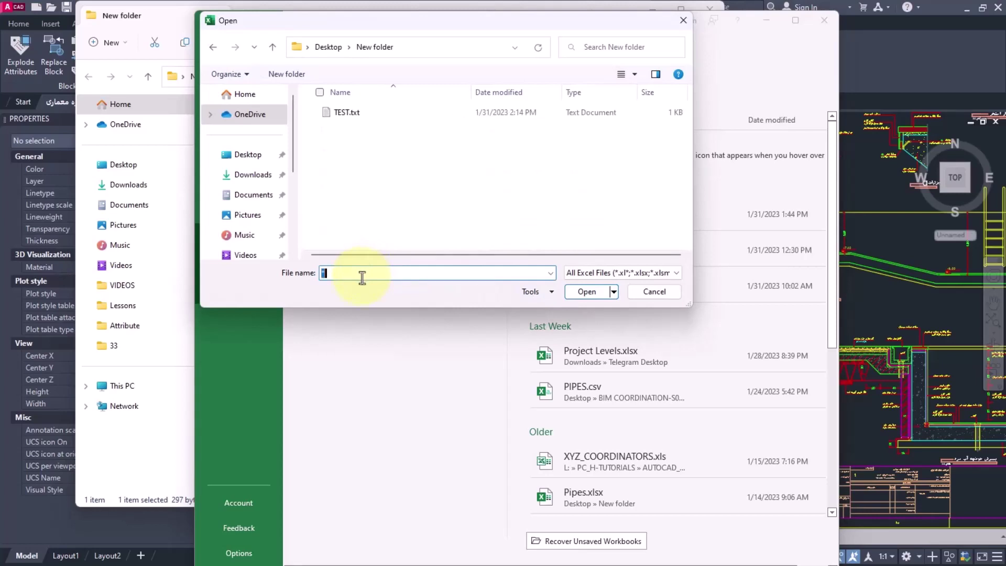
pyautogui.click(349, 113)
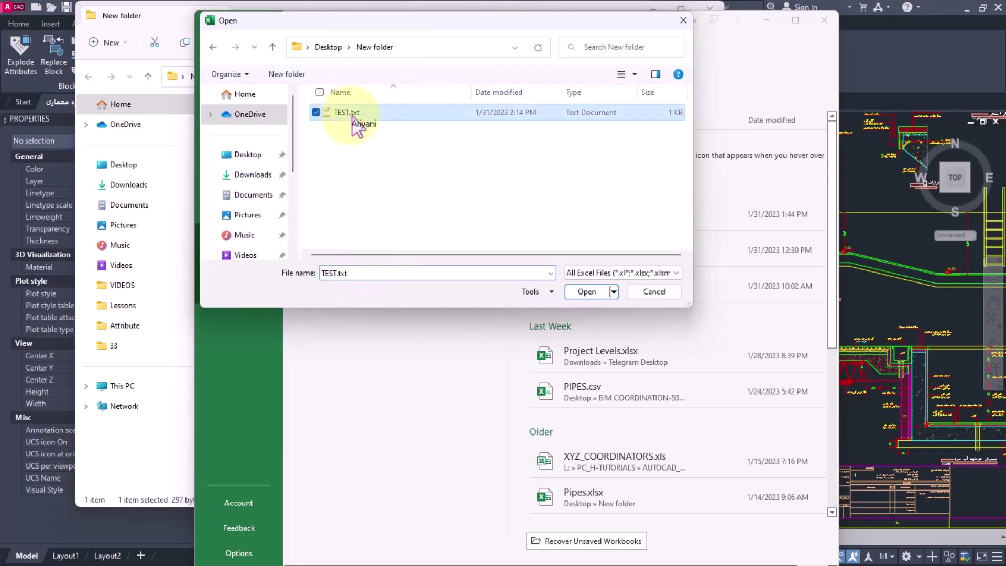
pyautogui.click(587, 291)
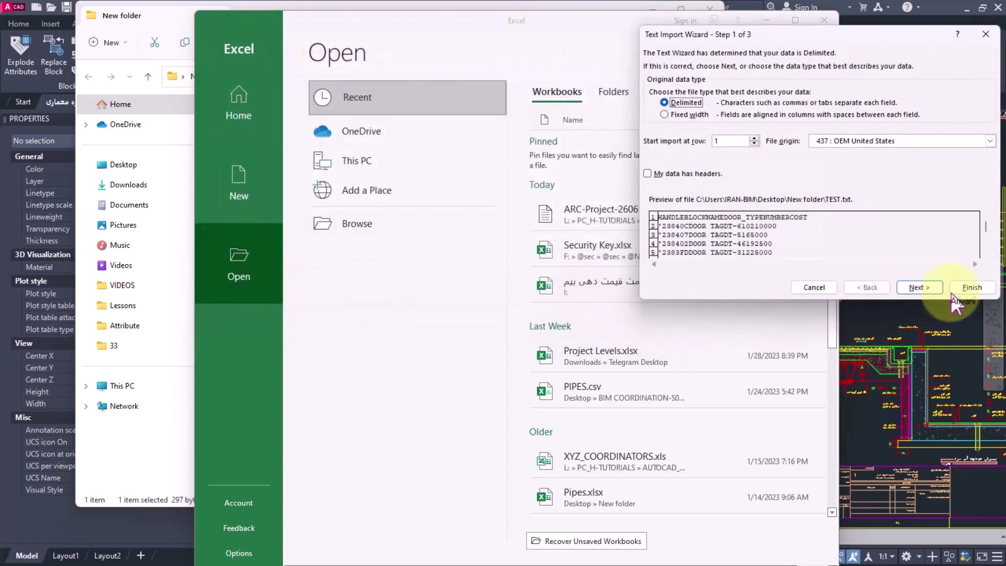
pyautogui.click(966, 283)
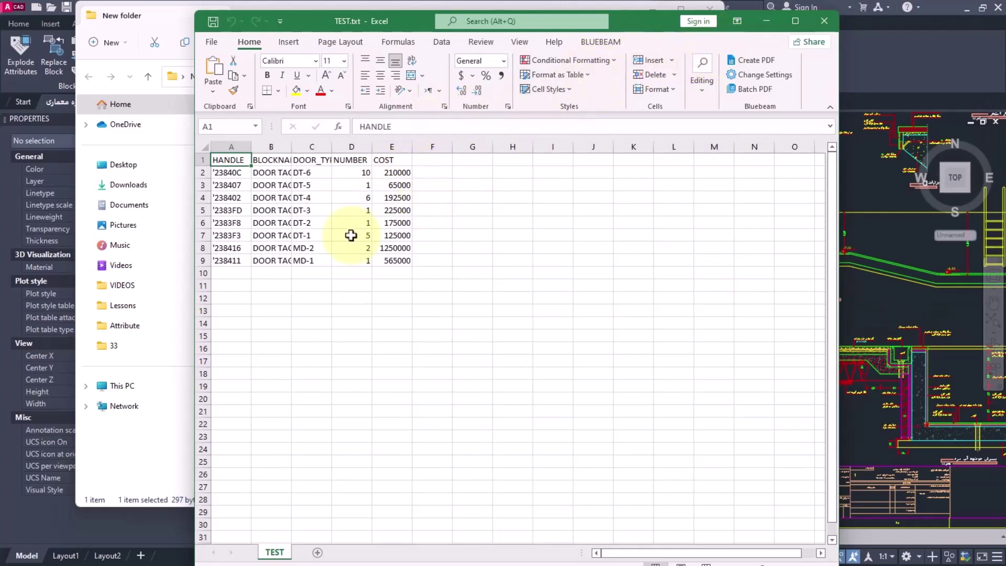
# Step: Maximize Excel, autofit column B, and enter costs 25352, 25252 and 1285252 in E2–E4
pyautogui.click(795, 21)
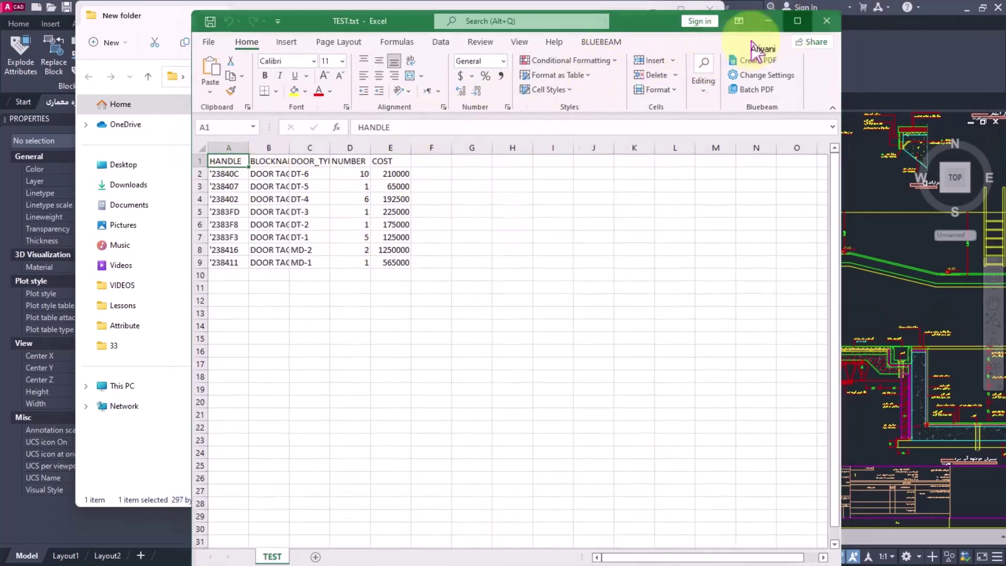
pyautogui.doubleClick(96, 134)
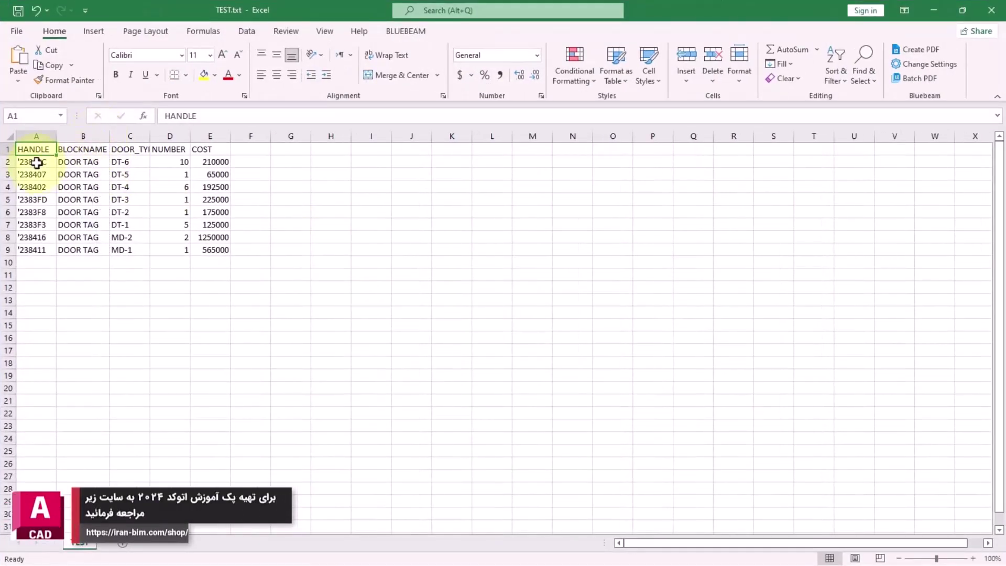
pyautogui.click(215, 164)
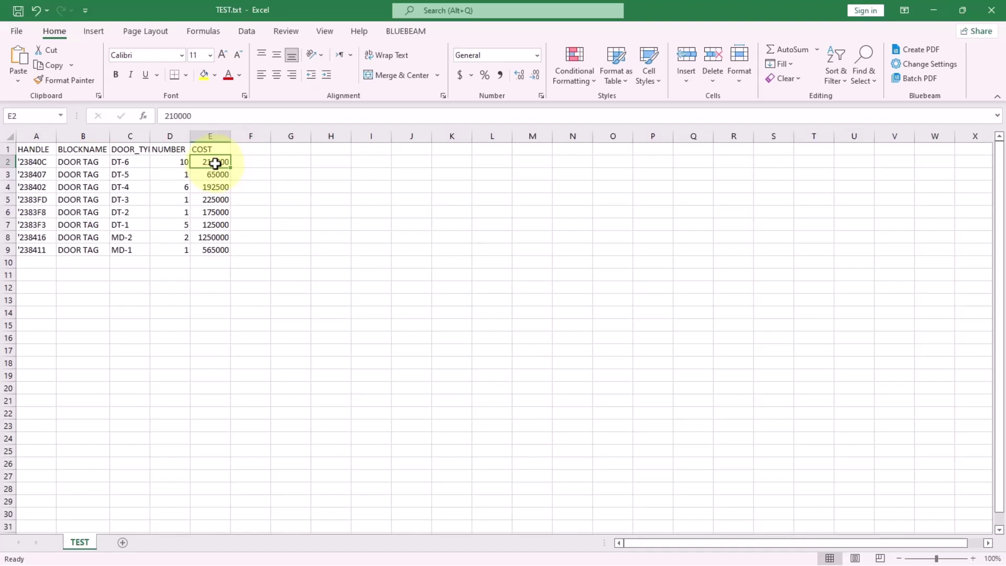
pyautogui.write('25352')
pyautogui.press('Return')
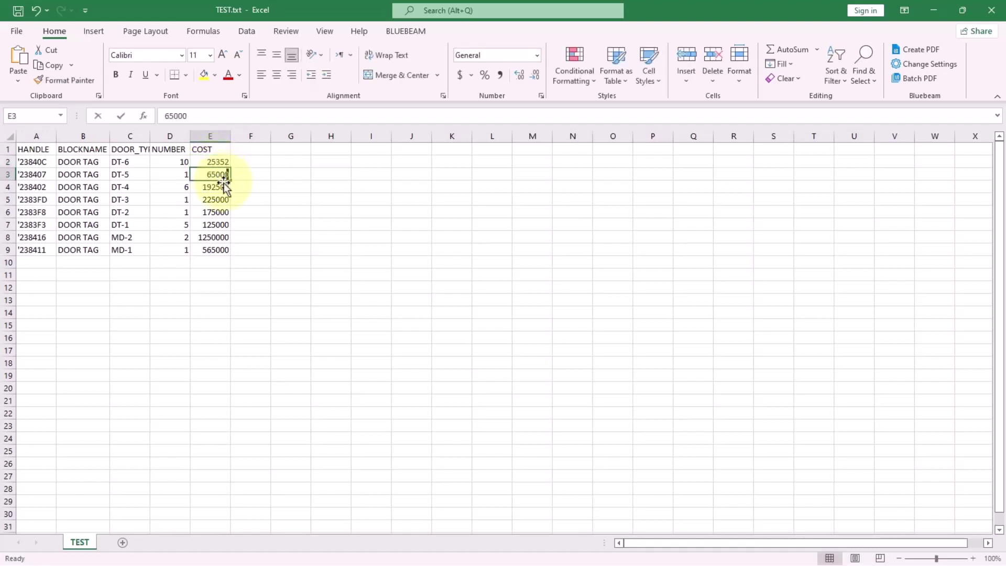
pyautogui.write('25252')
pyautogui.press('Return')
pyautogui.write('1285252')
pyautogui.press('Return')
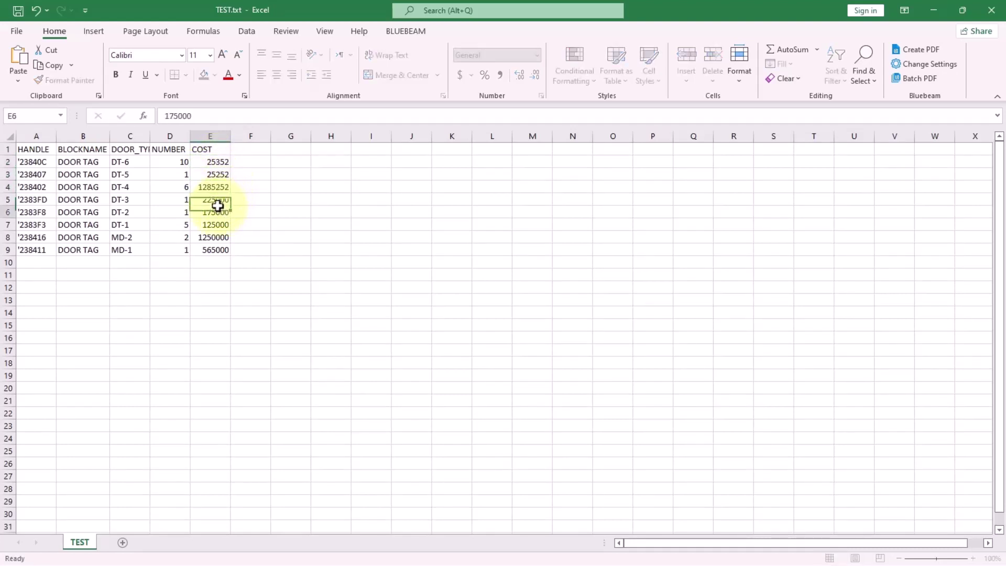
# Step: Enter 25252 in E5 and E6, 2525 in E9, and 452523 in E8
pyautogui.press('Return')
pyautogui.write('25252')
pyautogui.click(220, 202)
pyautogui.write('2')
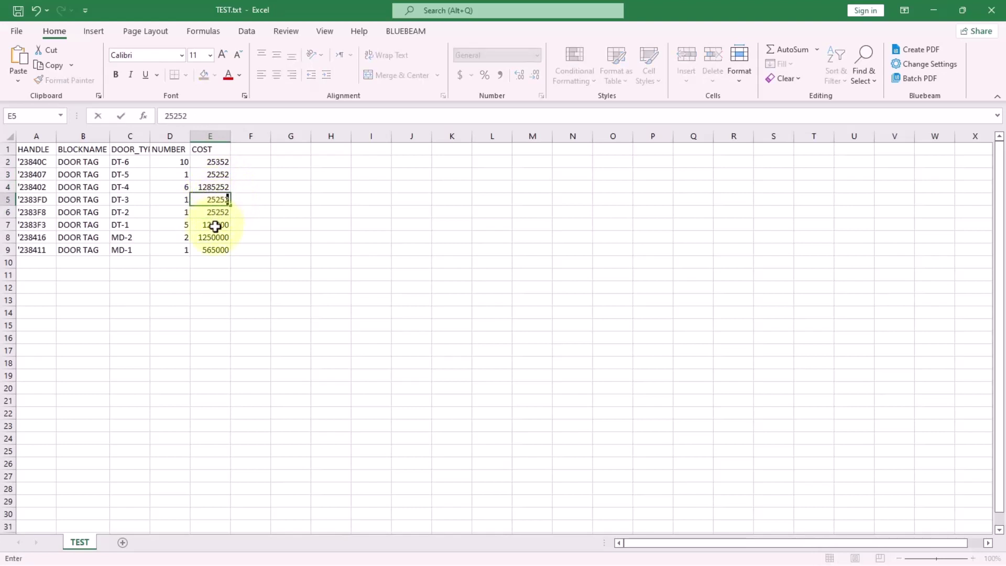
pyautogui.write('5252')
pyautogui.click(216, 226)
pyautogui.click(220, 249)
pyautogui.write('2525')
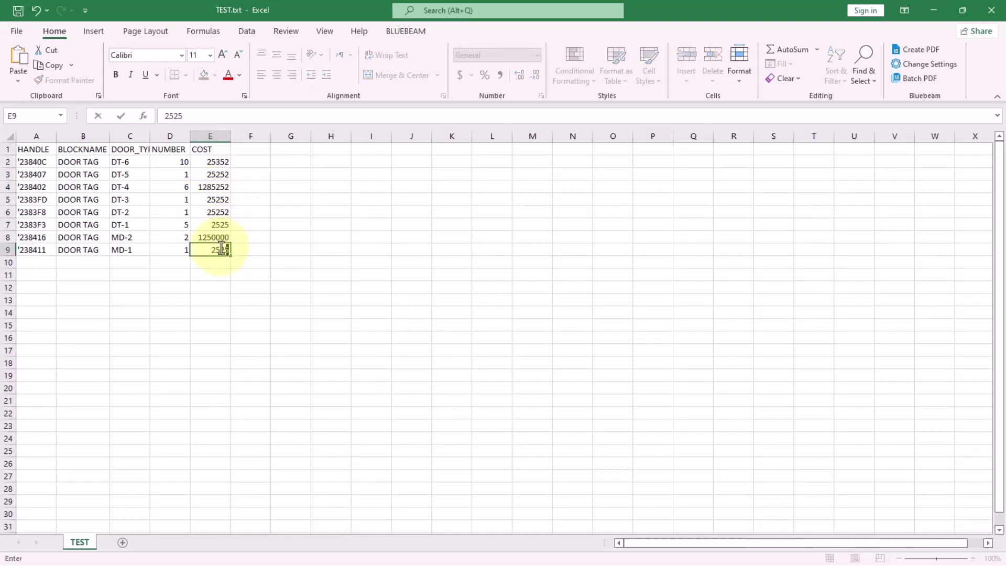
pyautogui.click(219, 235)
pyautogui.write('452523')
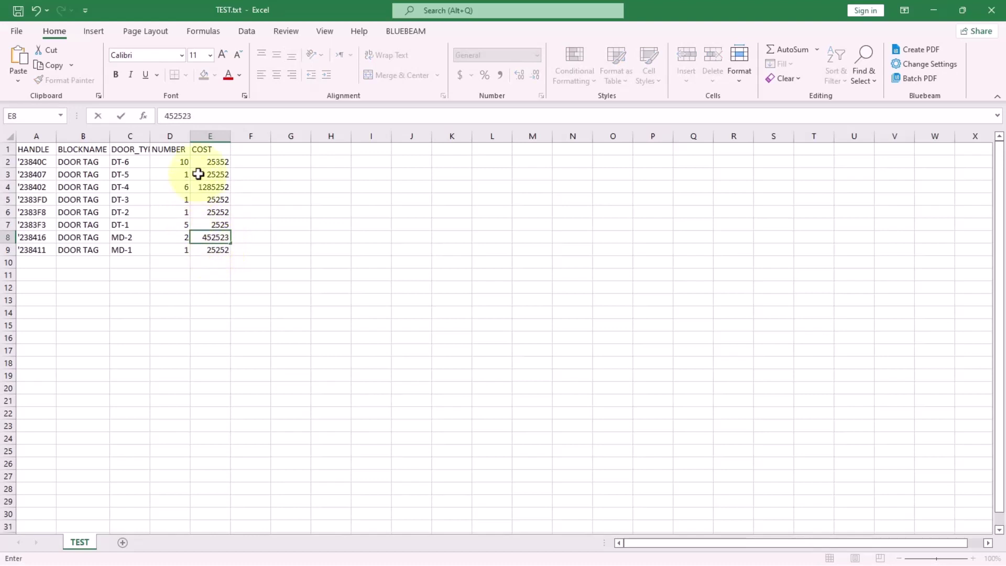
pyautogui.click(212, 313)
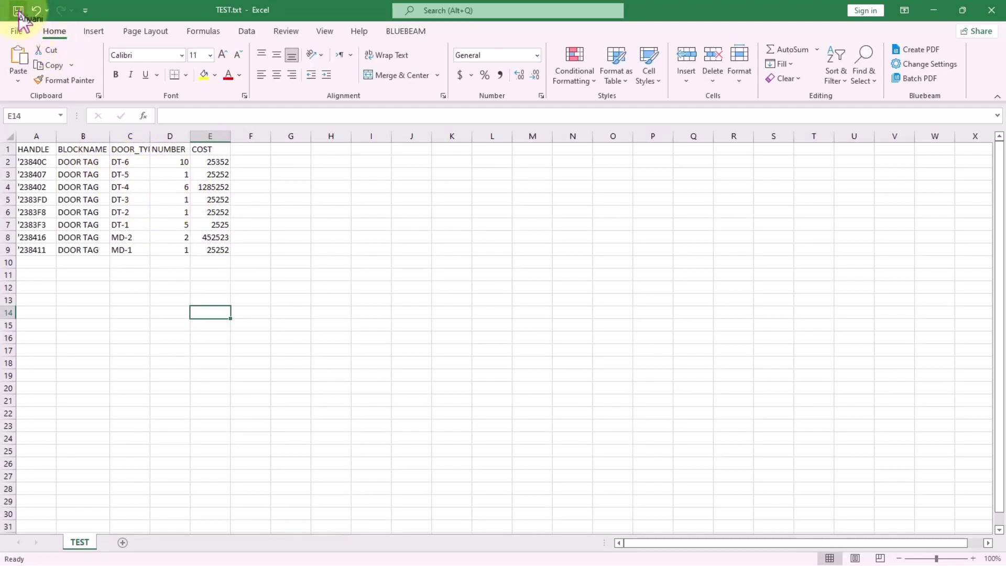
# Step: Close Excel, recheck the edited costs in TEST.txt in Notepad, then return to AutoCAD
pyautogui.click(991, 10)
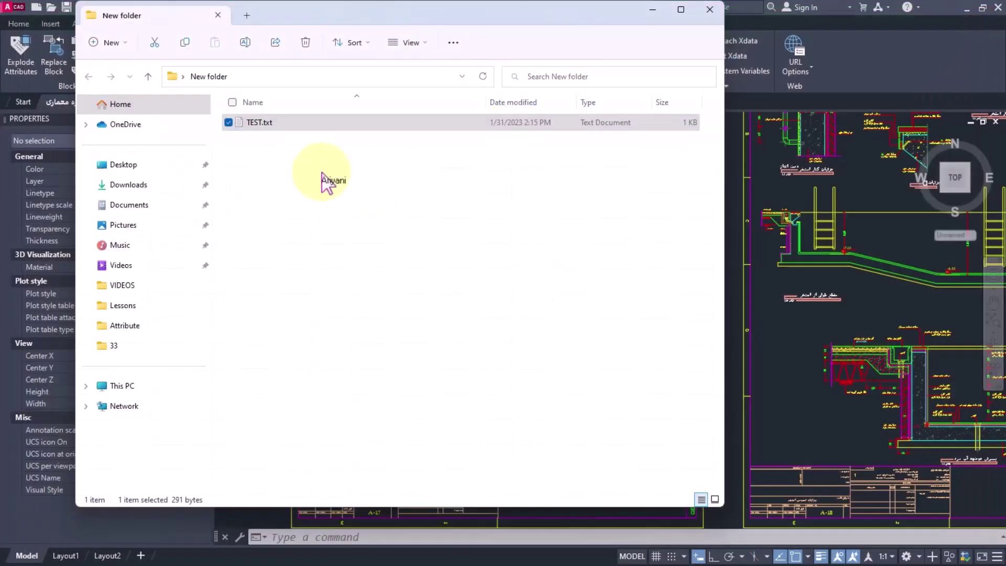
pyautogui.doubleClick(277, 125)
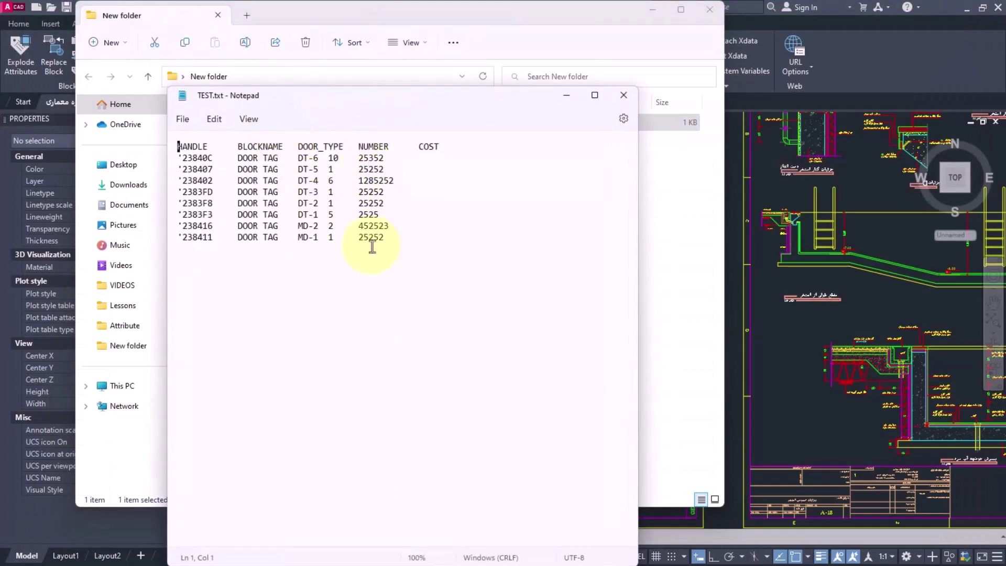
pyautogui.click(624, 95)
pyautogui.click(305, 79)
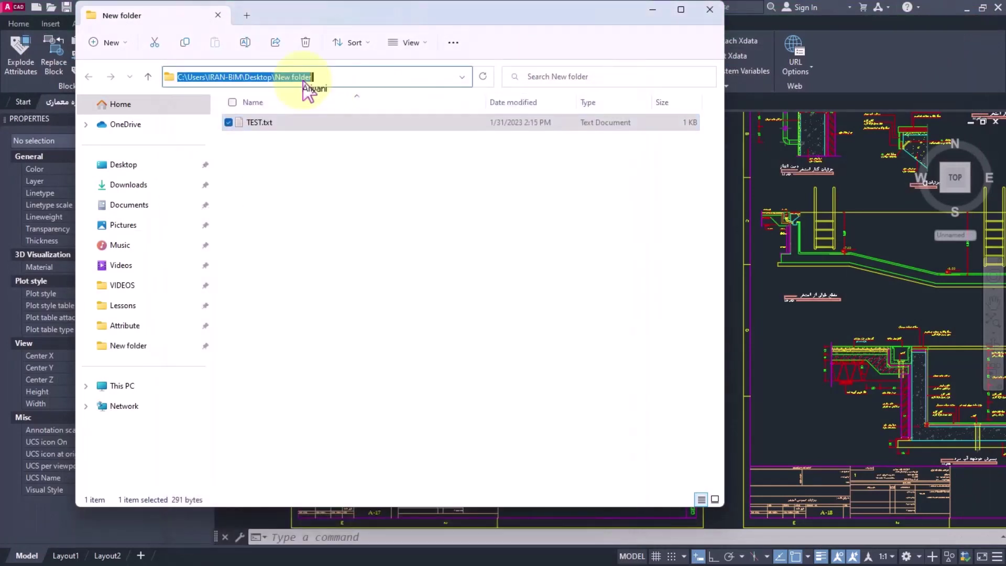
pyautogui.click(775, 107)
pyautogui.scroll(3, 481, 303)
pyautogui.scroll(5, 541, 291)
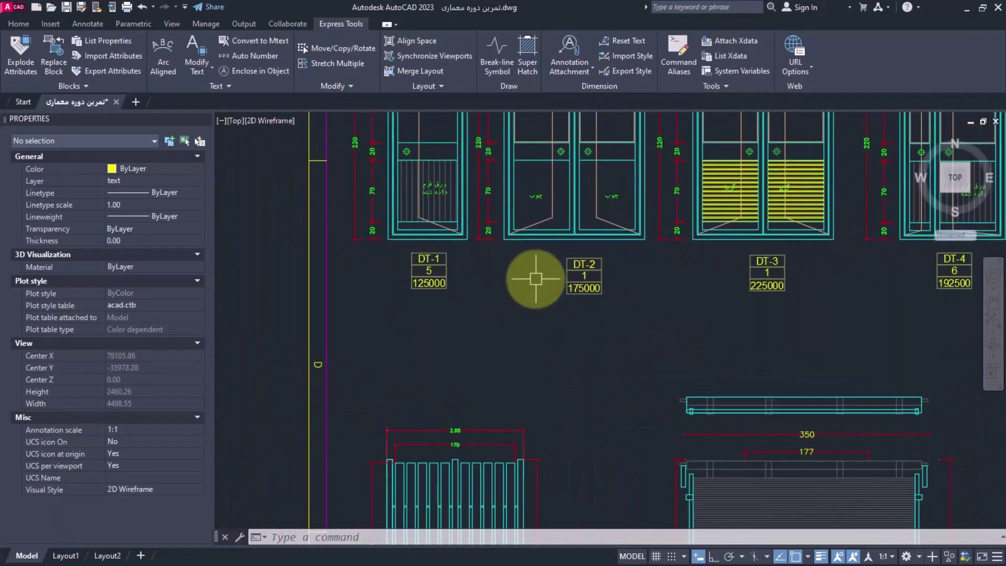
# Step: Import attributes from TEST.txt to update all eight door tags' COST values
pyautogui.click(103, 59)
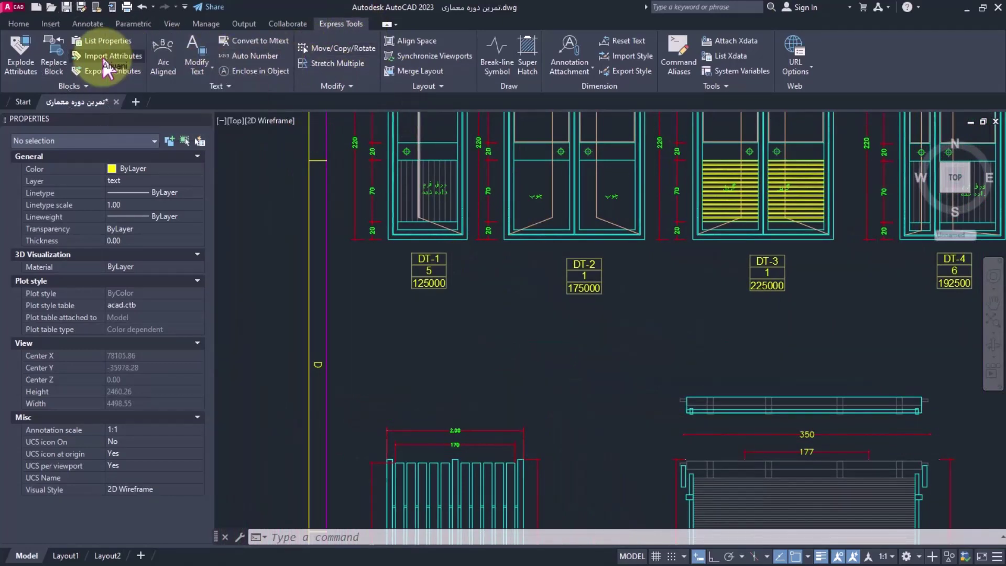
pyautogui.click(346, 165)
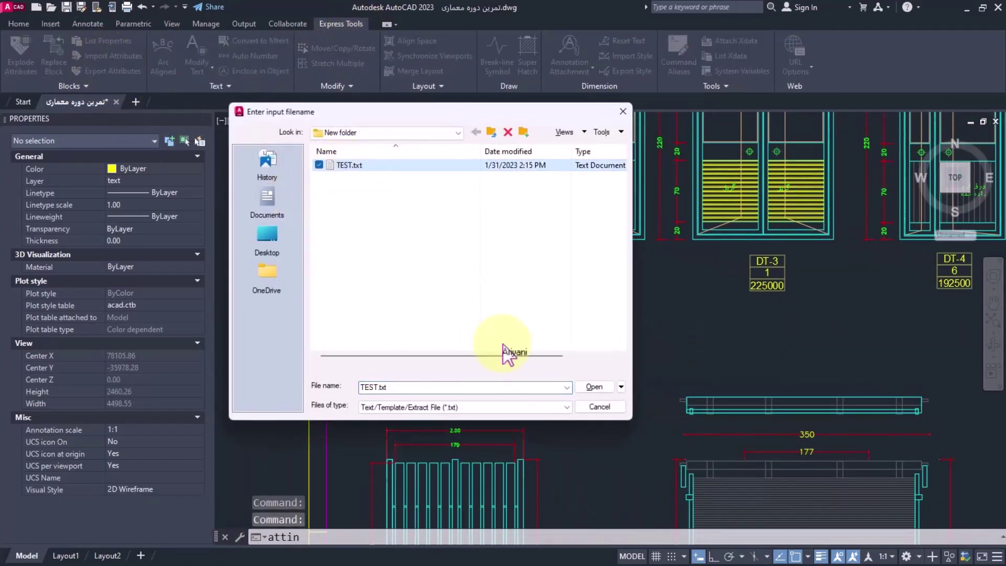
pyautogui.click(596, 388)
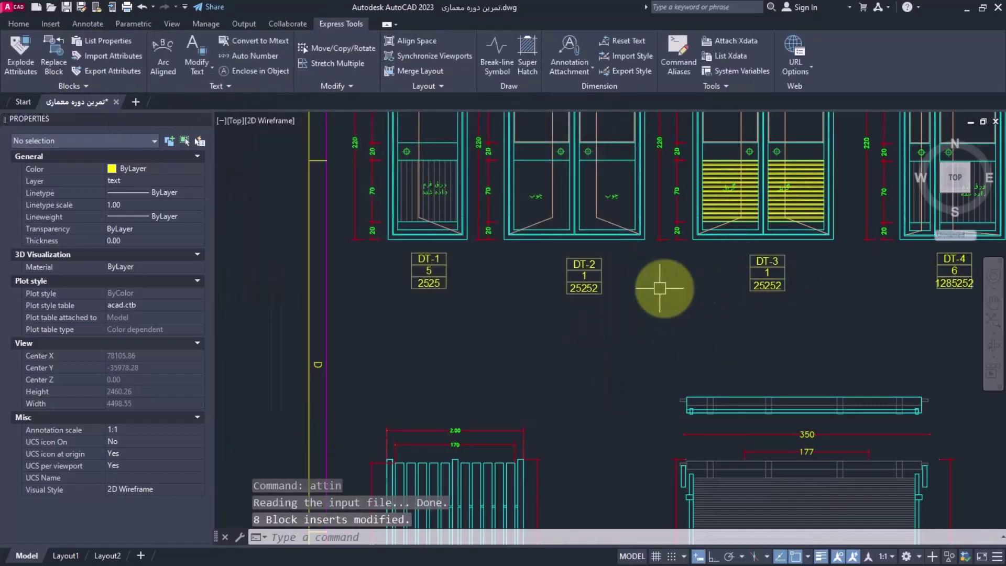